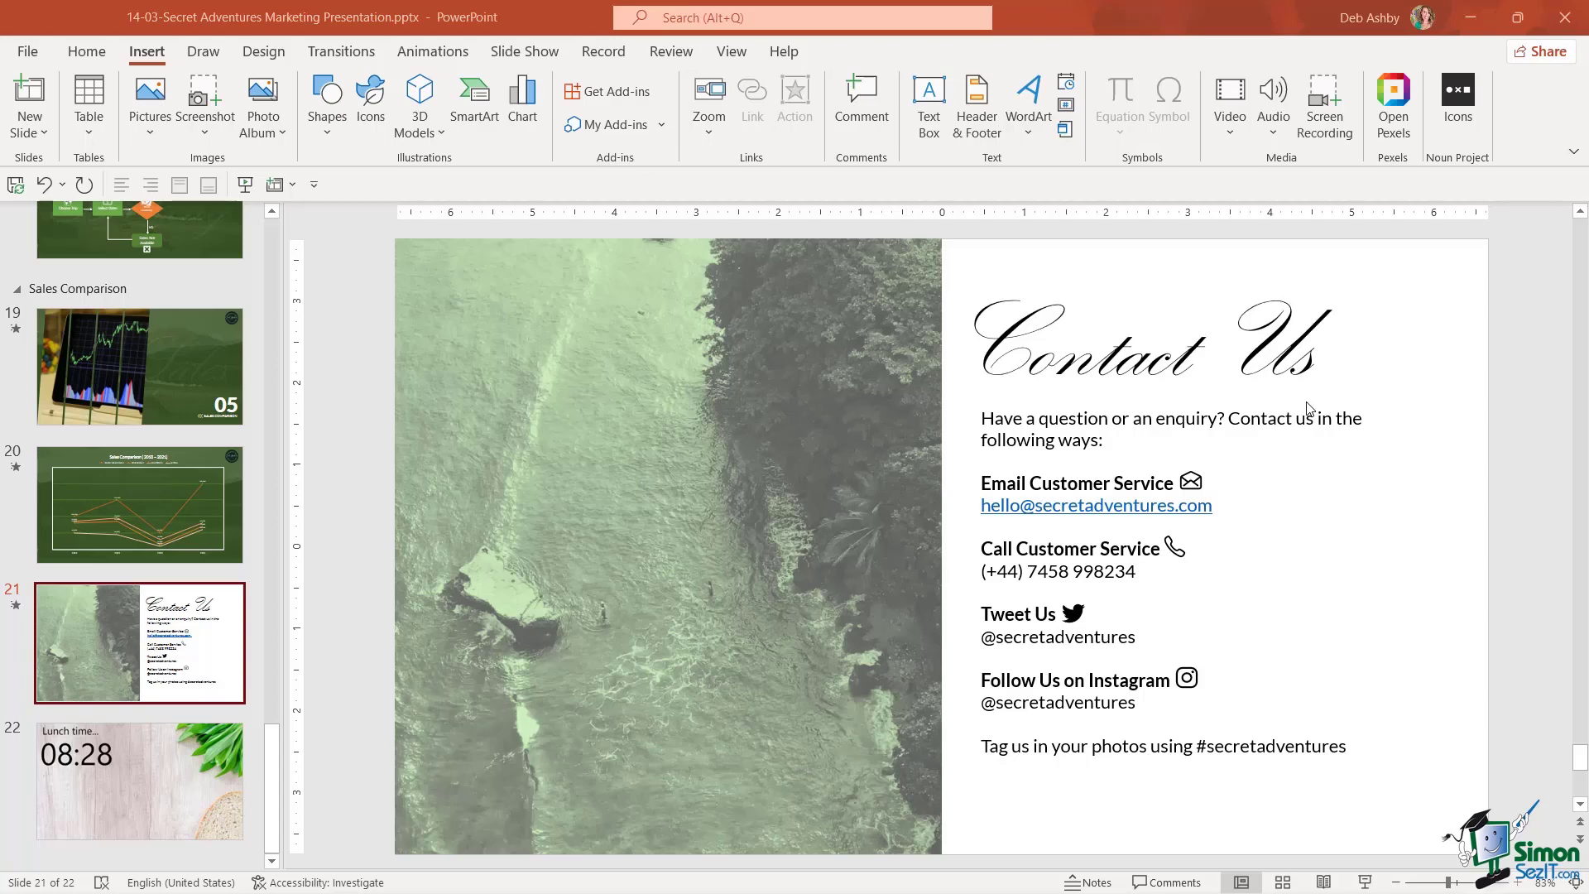
- Search the Office add-ins store for 'qr' and add QR4Office, accepting its license terms
left_click(606, 94)
left_click(566, 257)
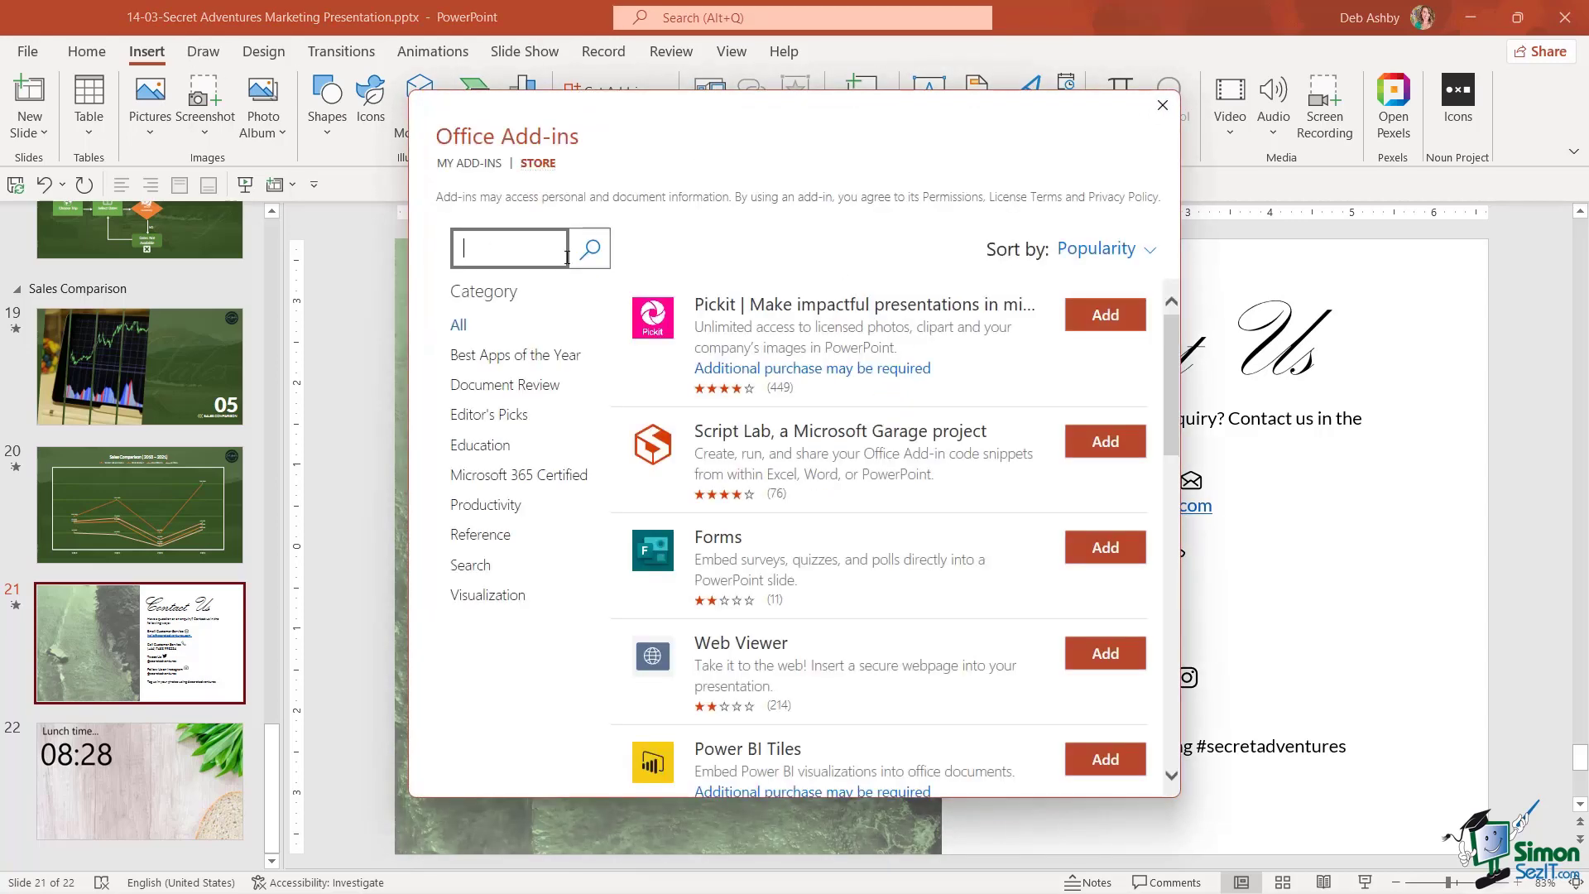
type("qr")
left_click(590, 249)
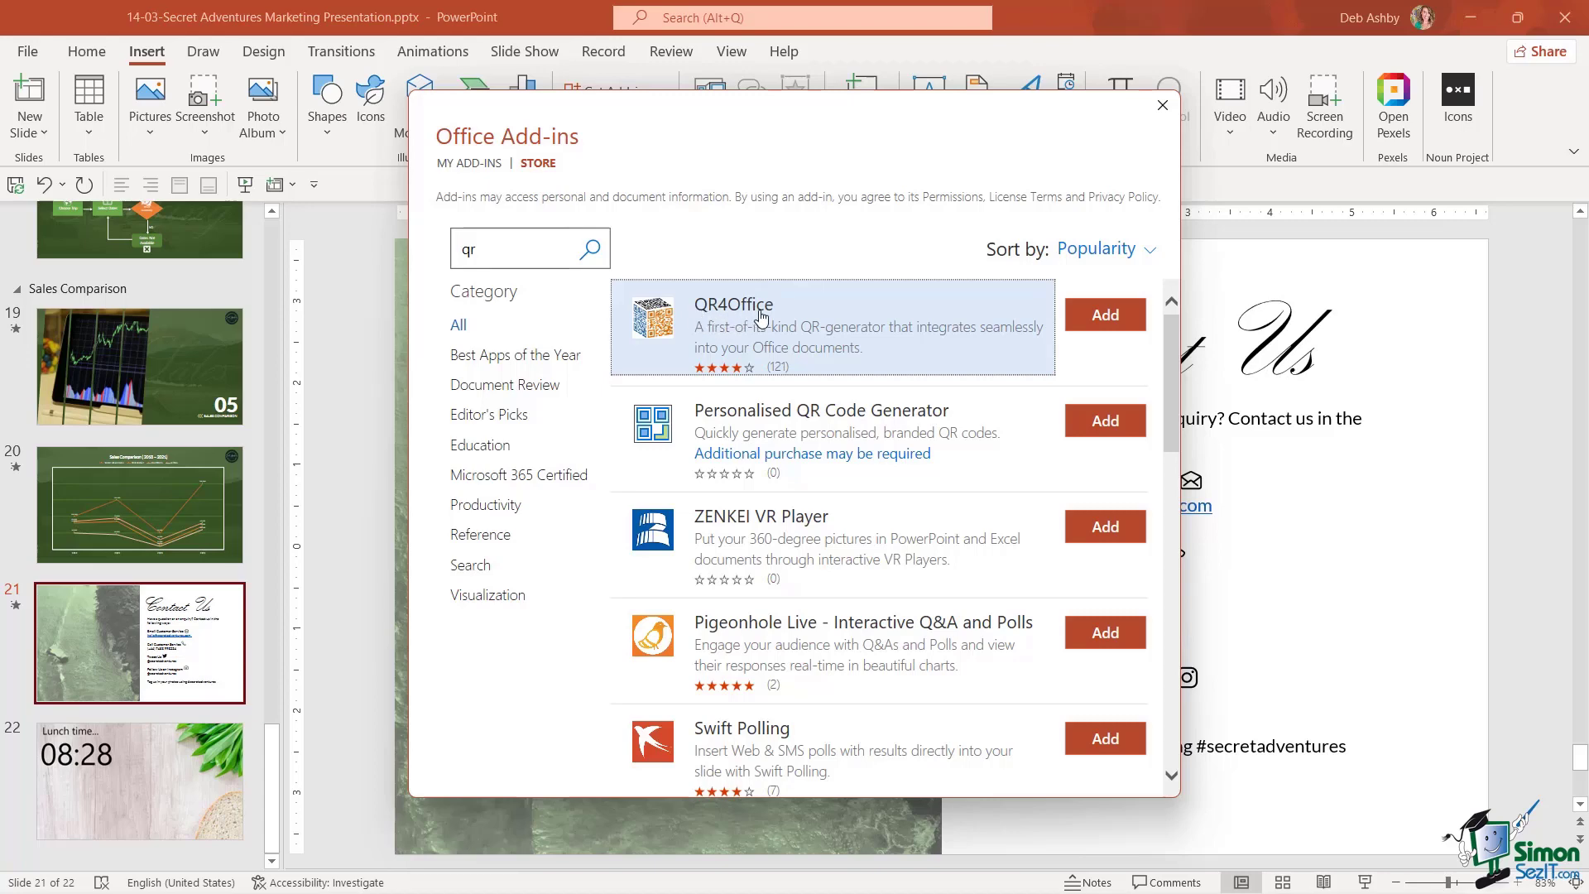
left_click(1104, 320)
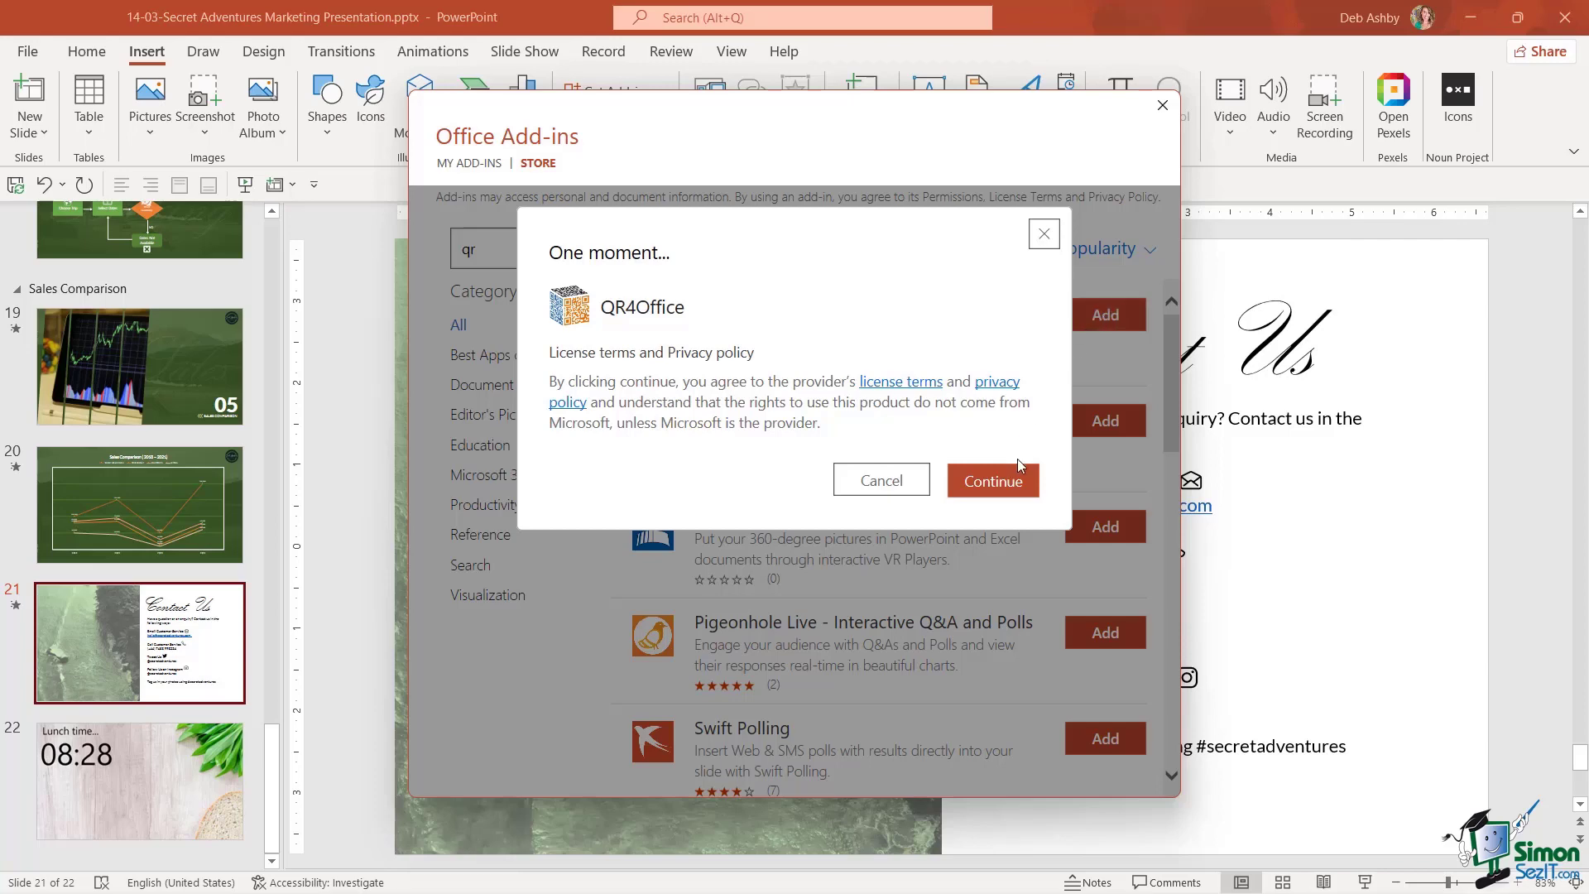
left_click(1006, 486)
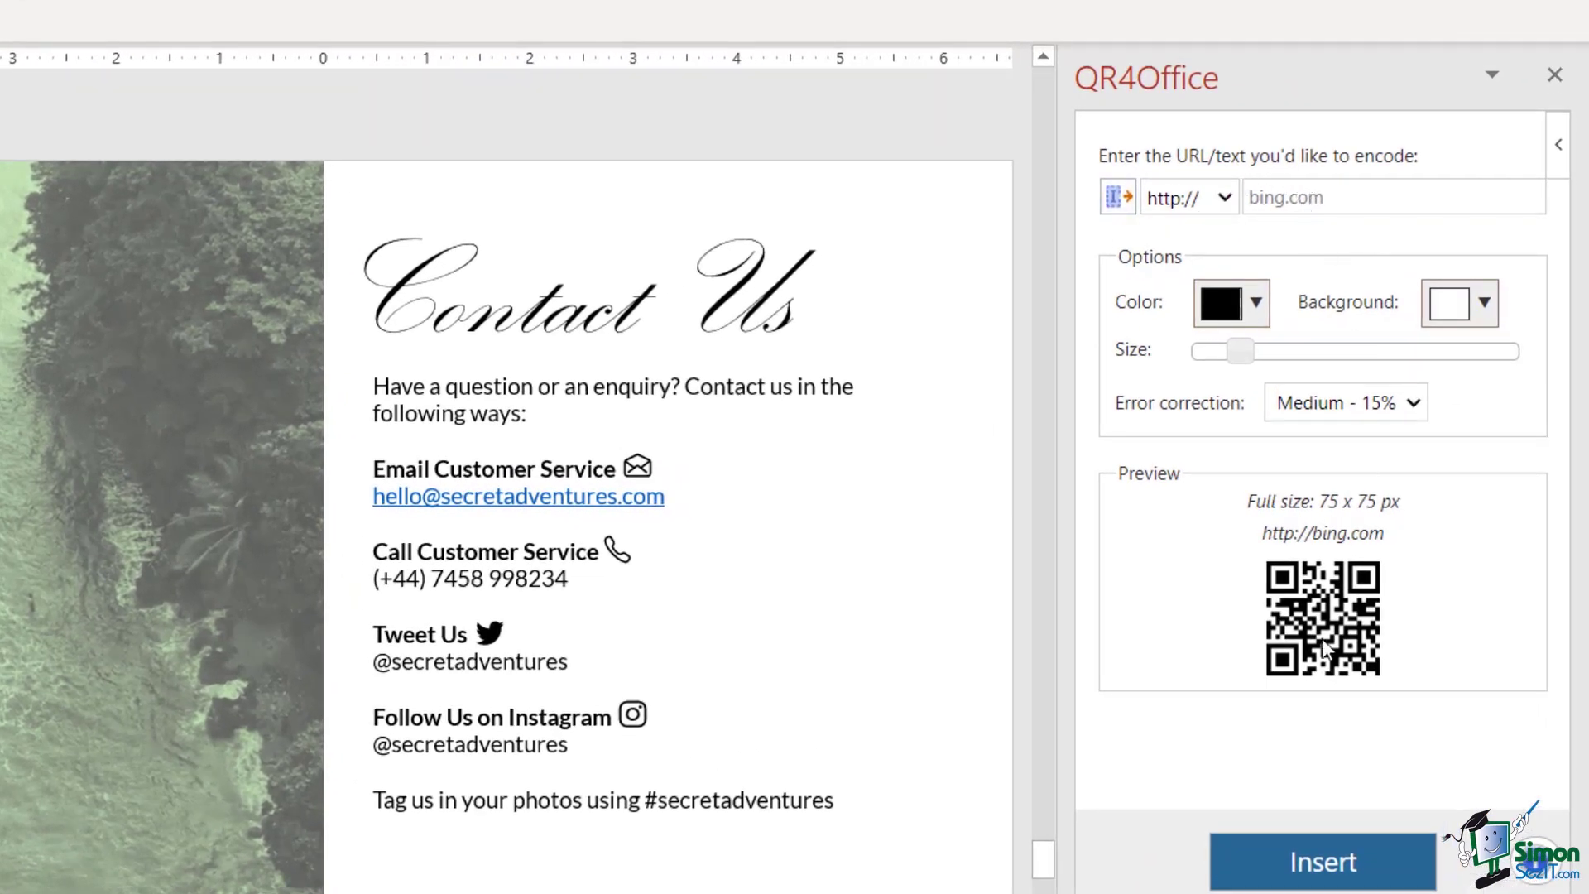
left_click(1224, 199)
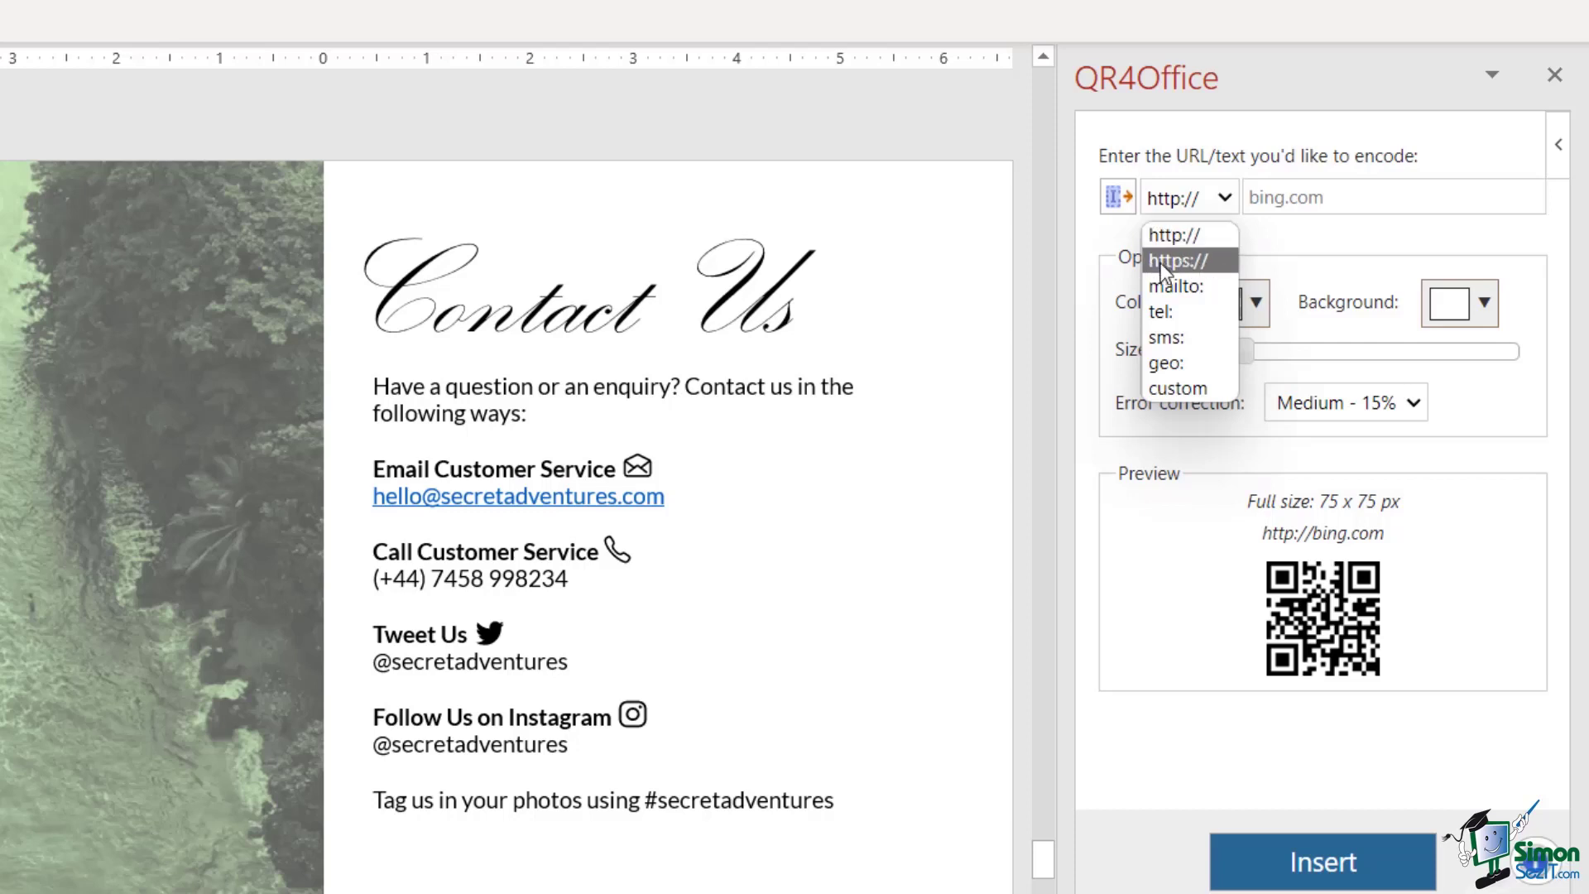
left_click(1204, 286)
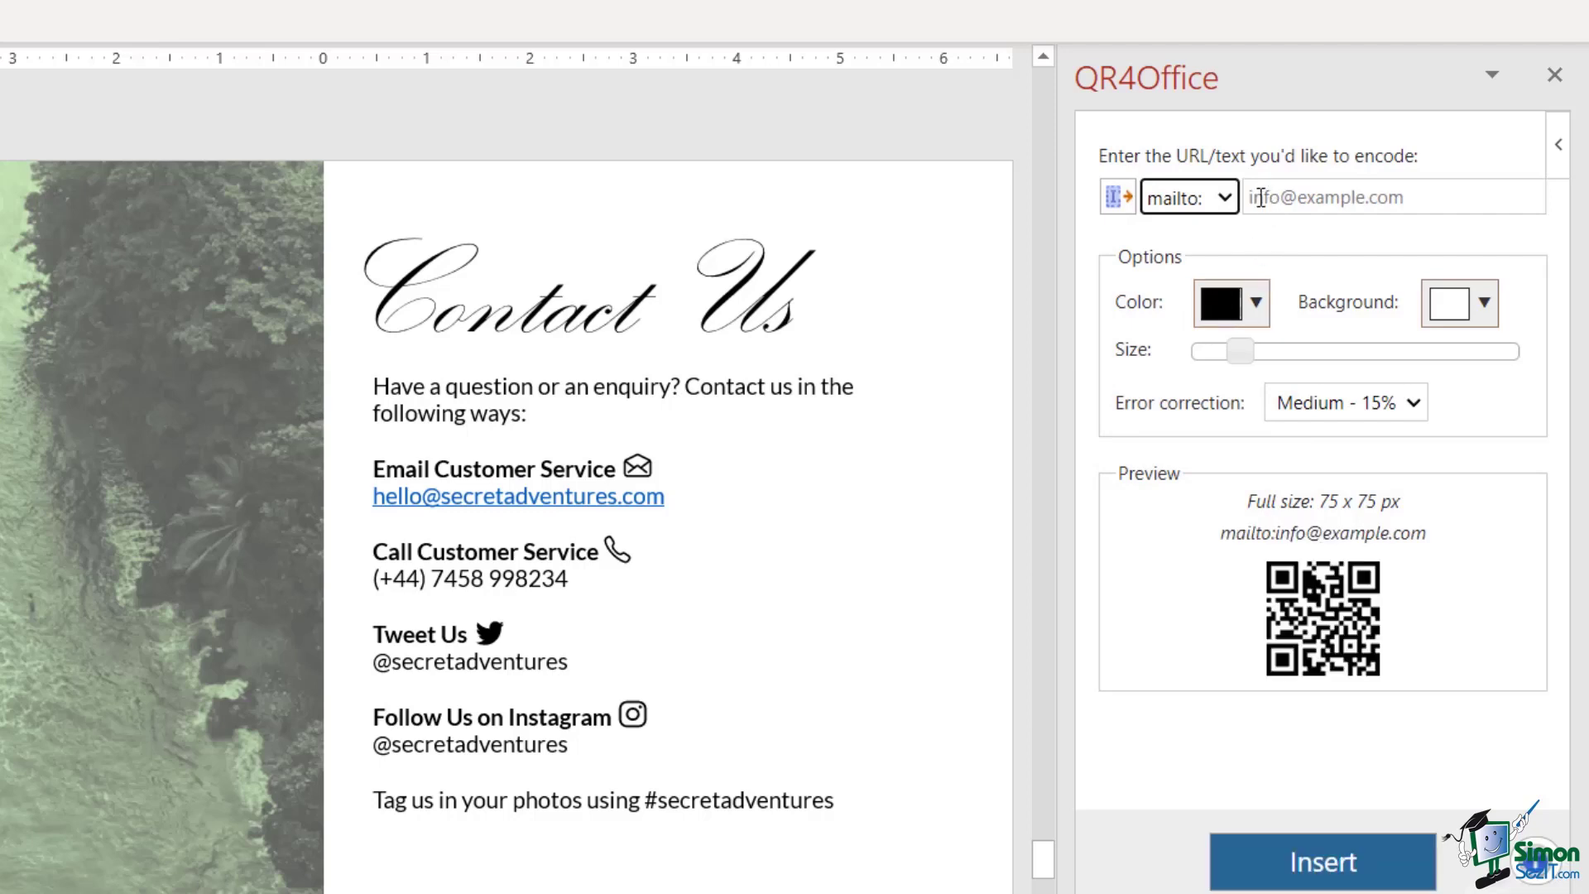
left_click(1230, 196)
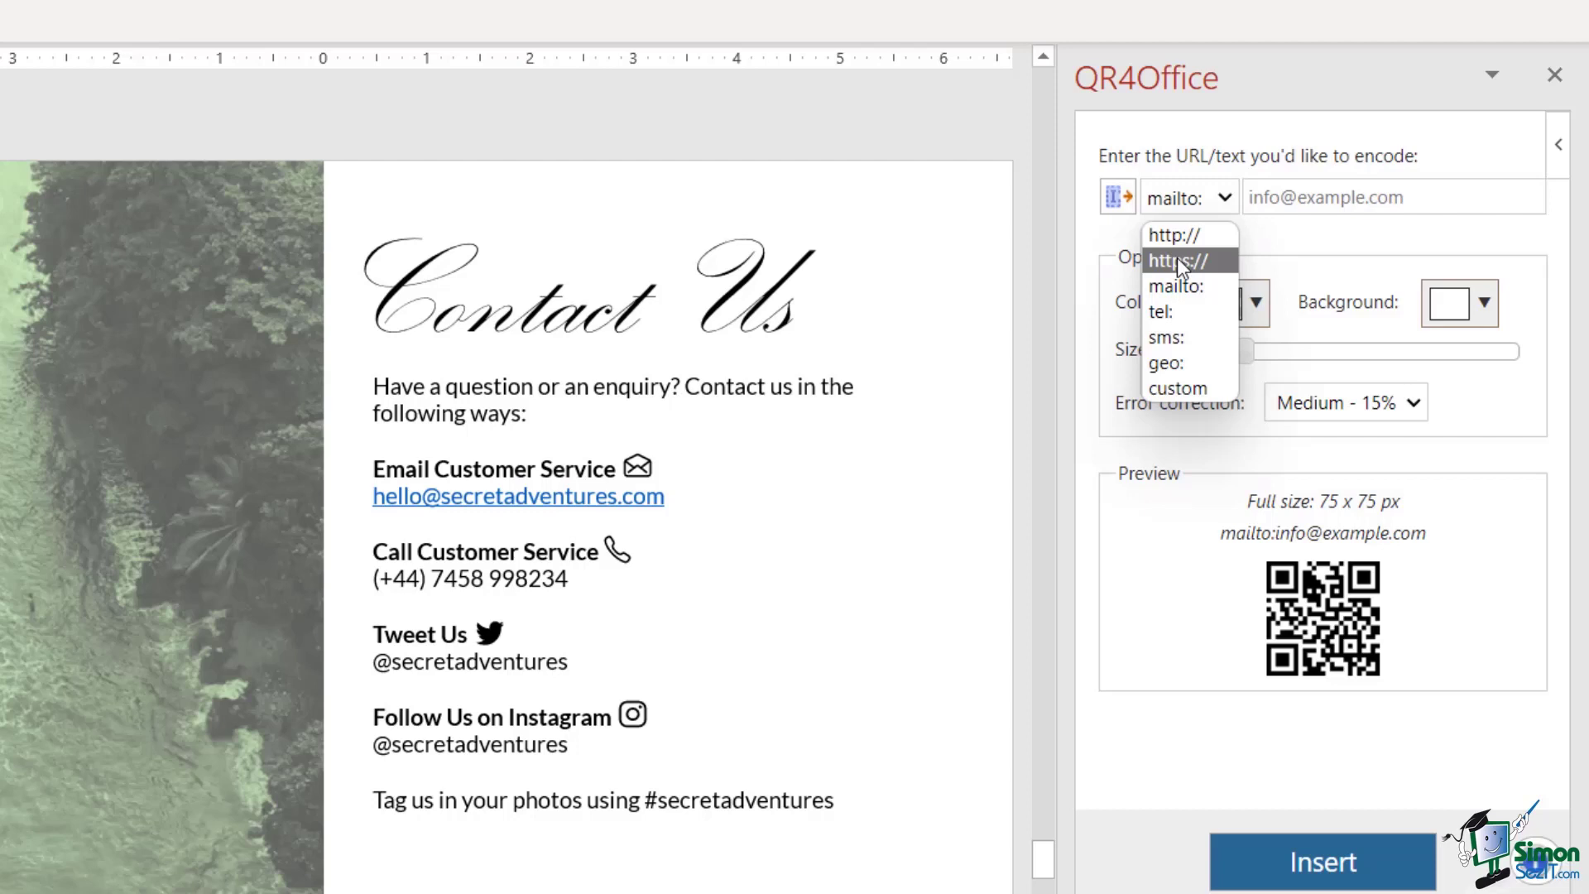
left_click(1179, 261)
- Enter secretadventures.com as the URL to encode, fixing the typos along the way
left_click(1261, 198)
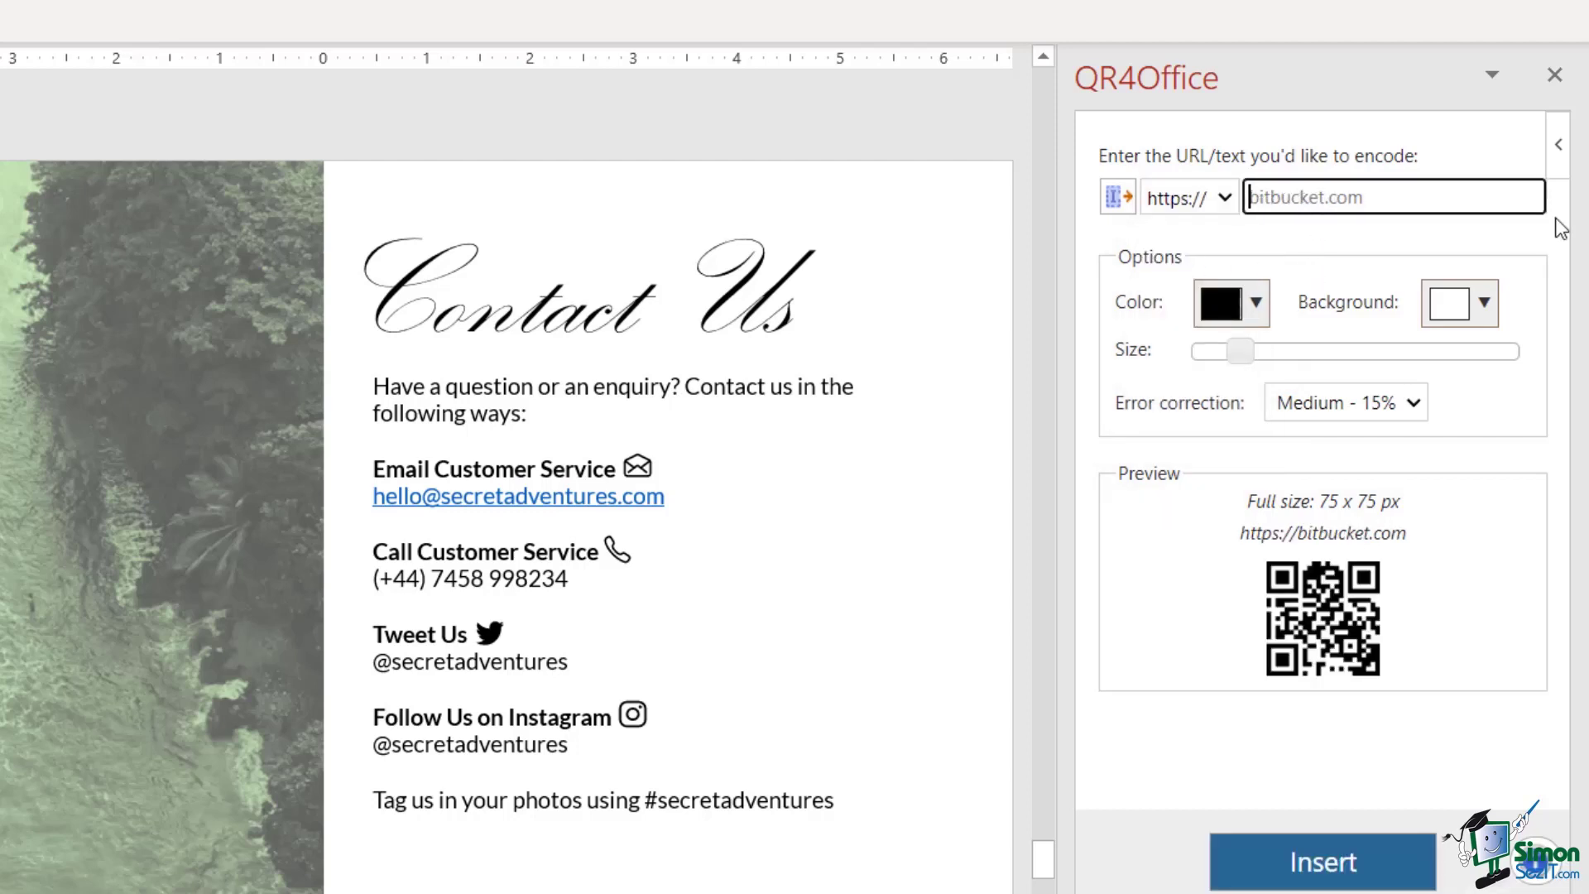
type("secret")
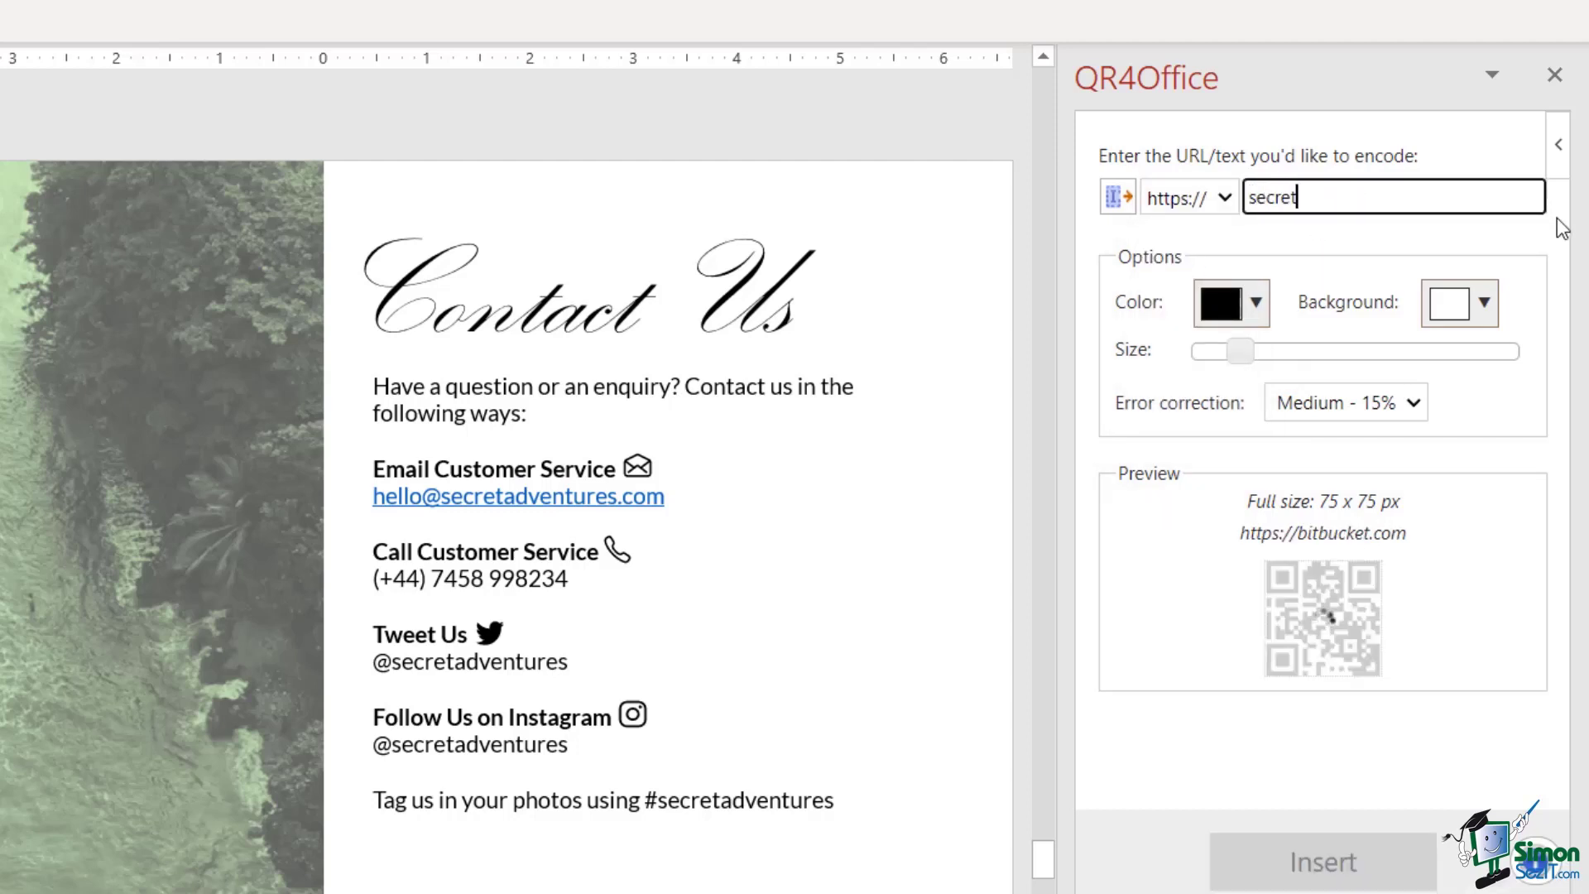
type("adven")
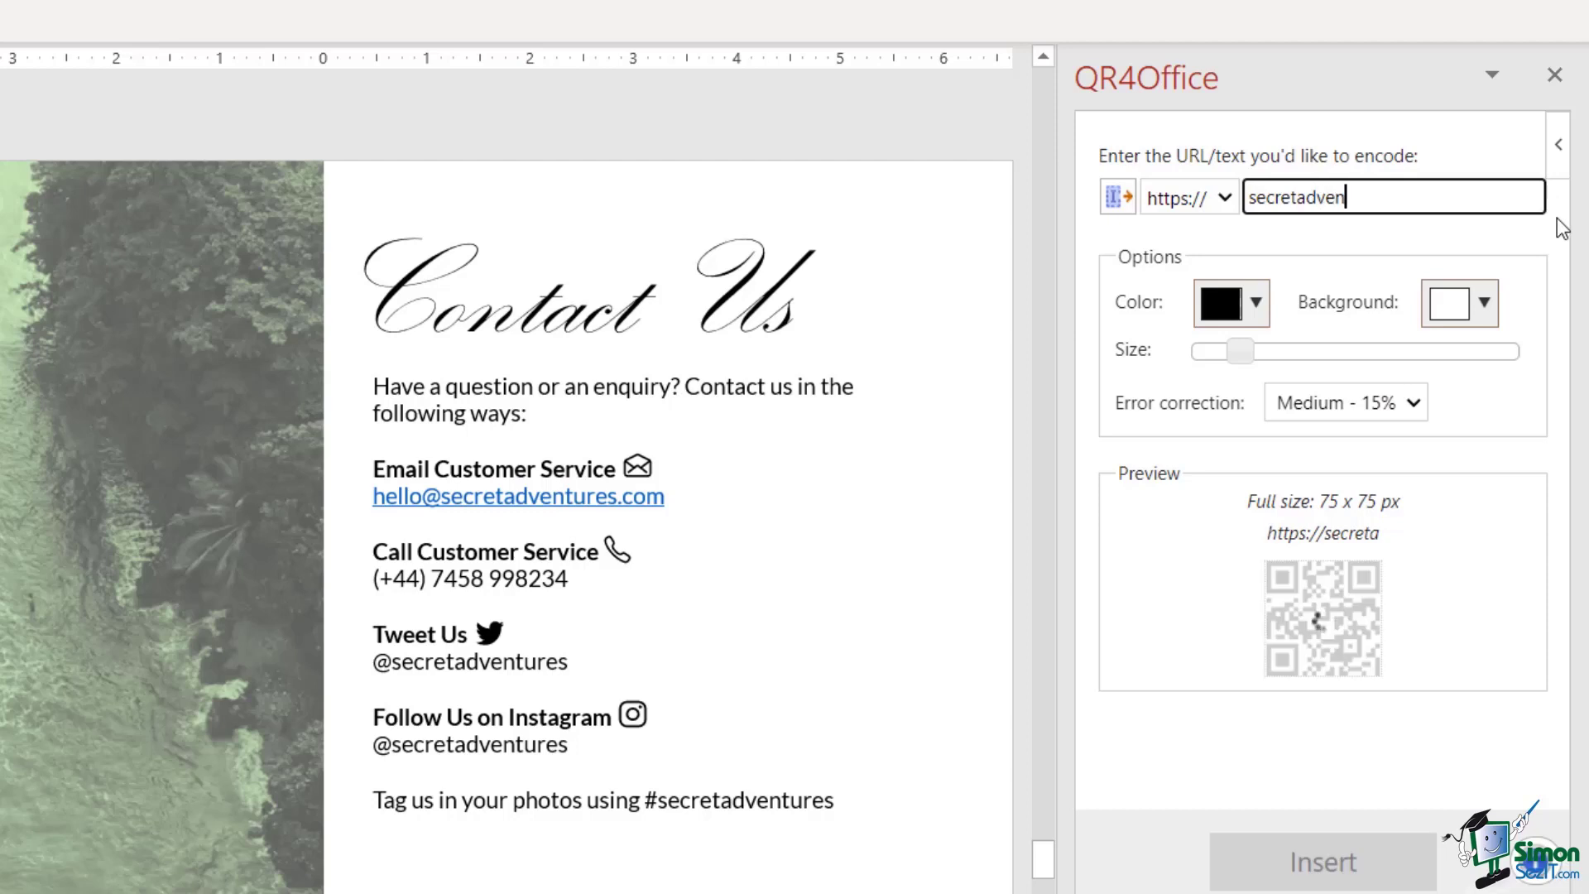
type("trures")
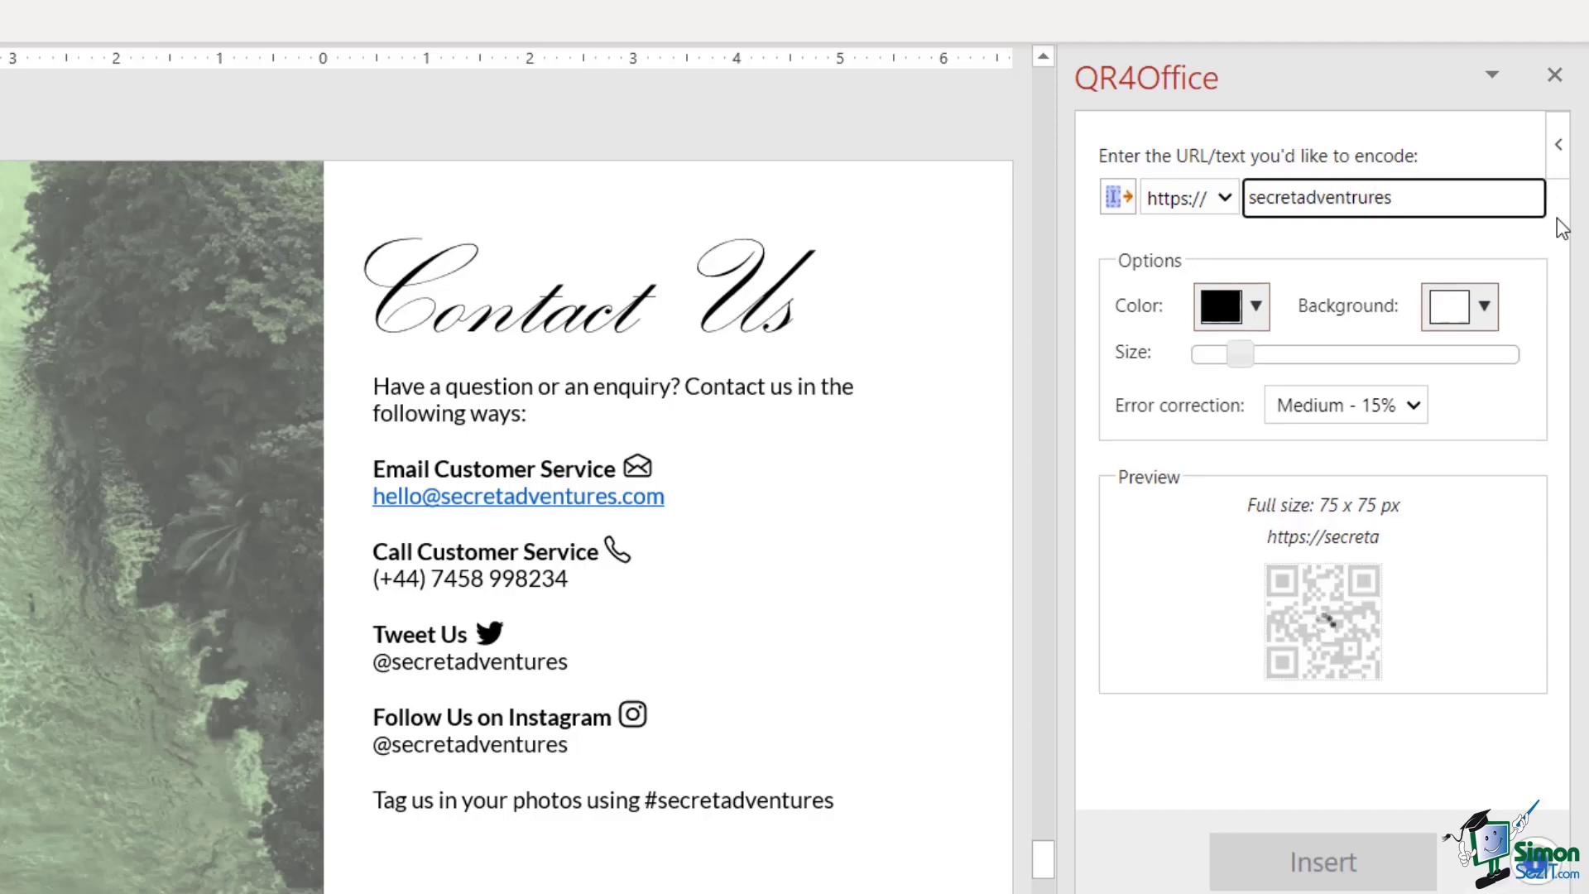
key("BackSpace")
key("BackSpace")
key("BackSpace")
key("BackSpace")
key("BackSpace")
type("ure.c")
key("BackSpace")
key("BackSpace")
type("s.")
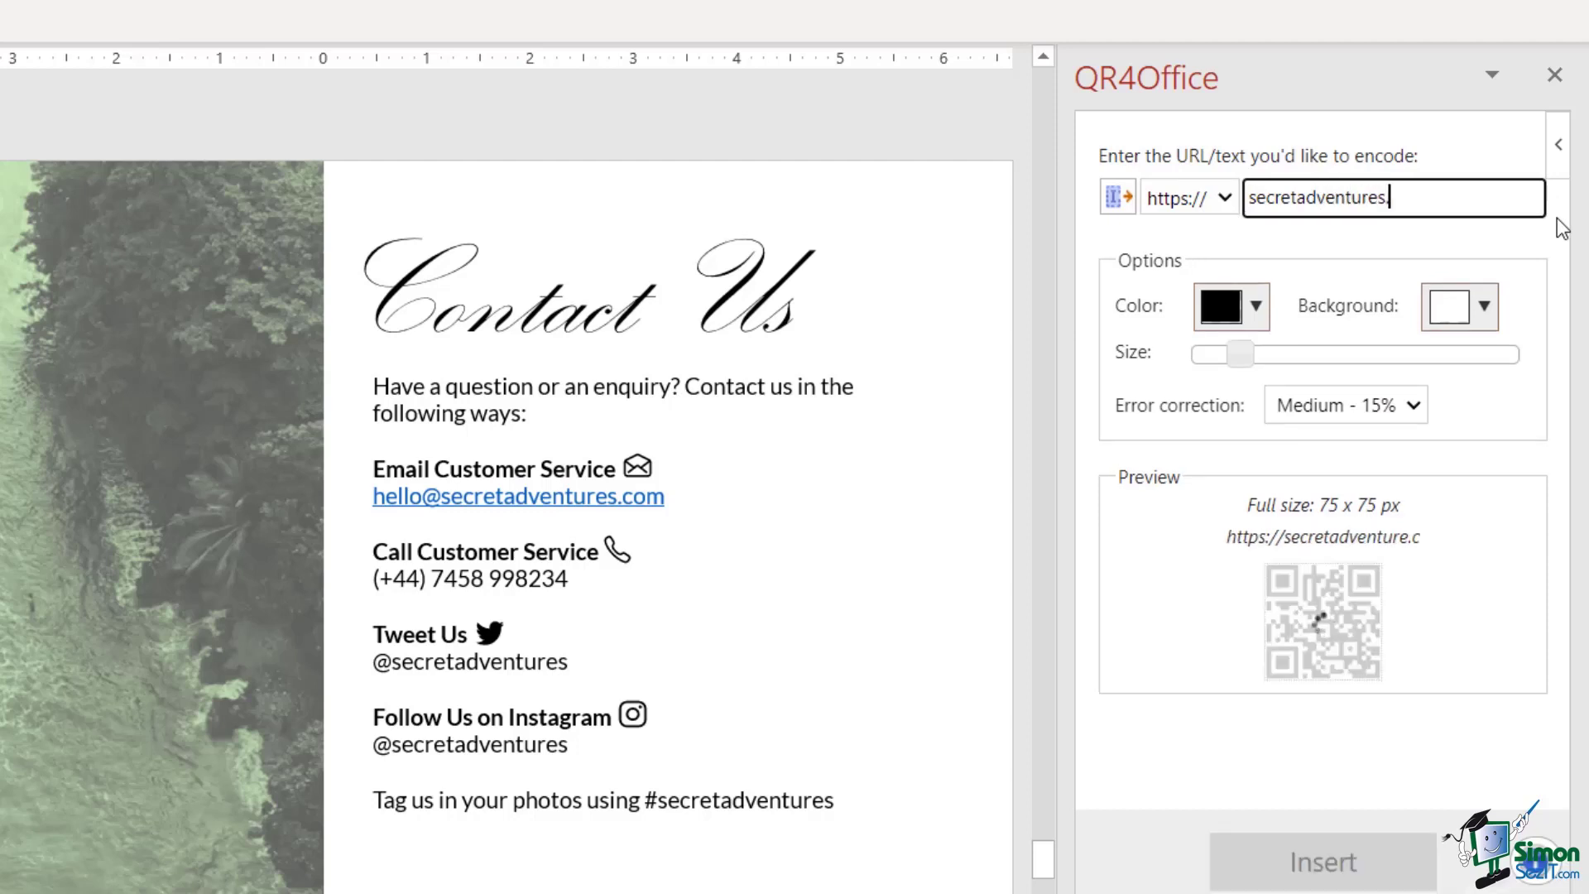
type("com")
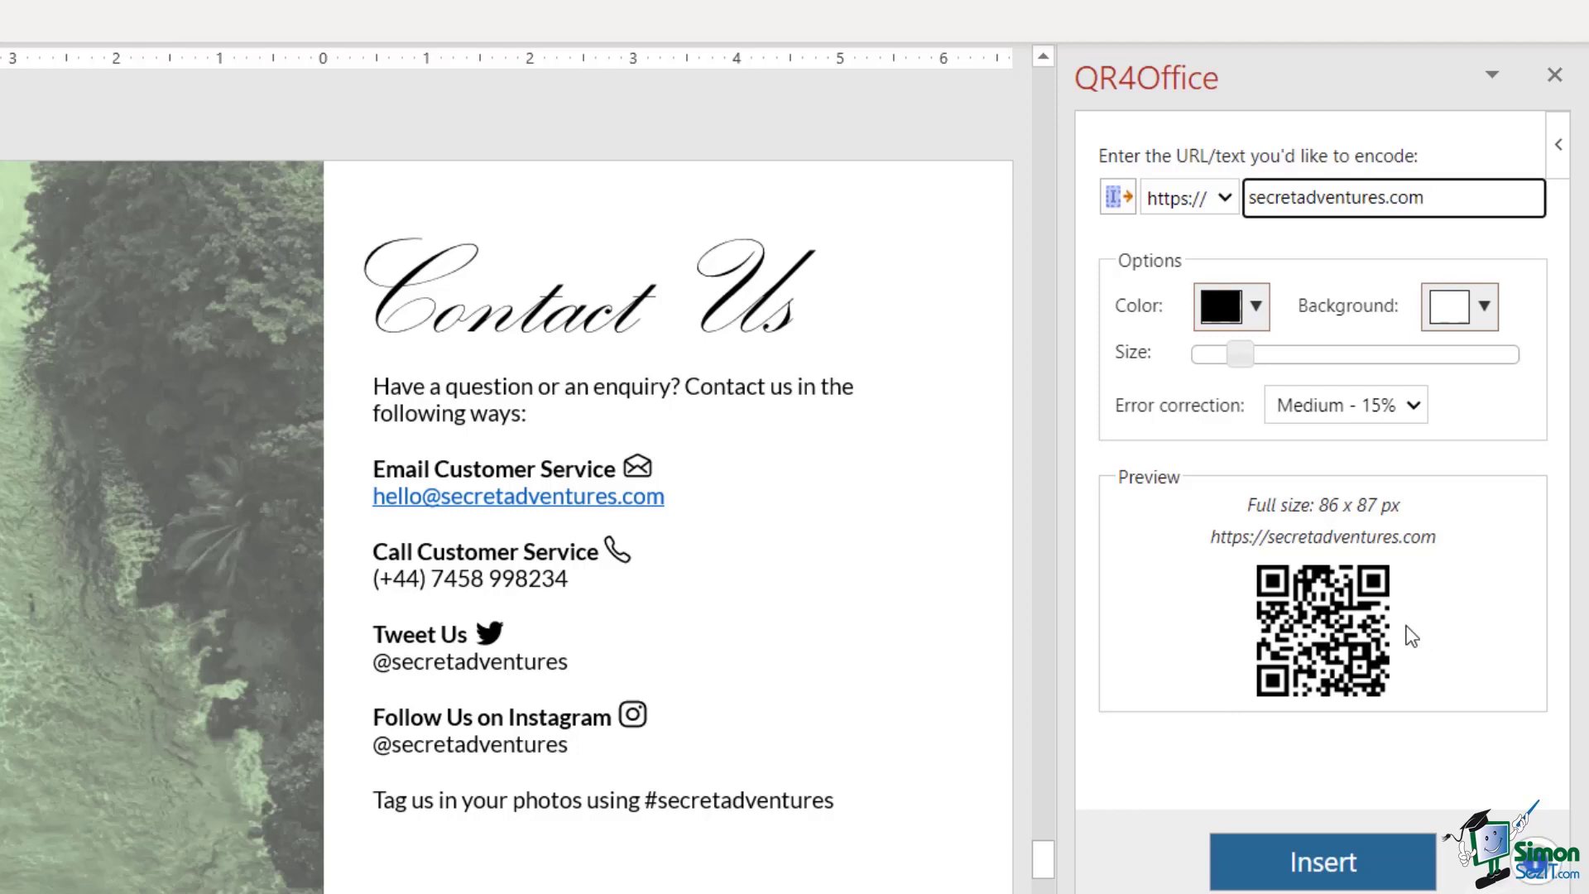
- Make the QR code dark green on a white background
left_click(1258, 308)
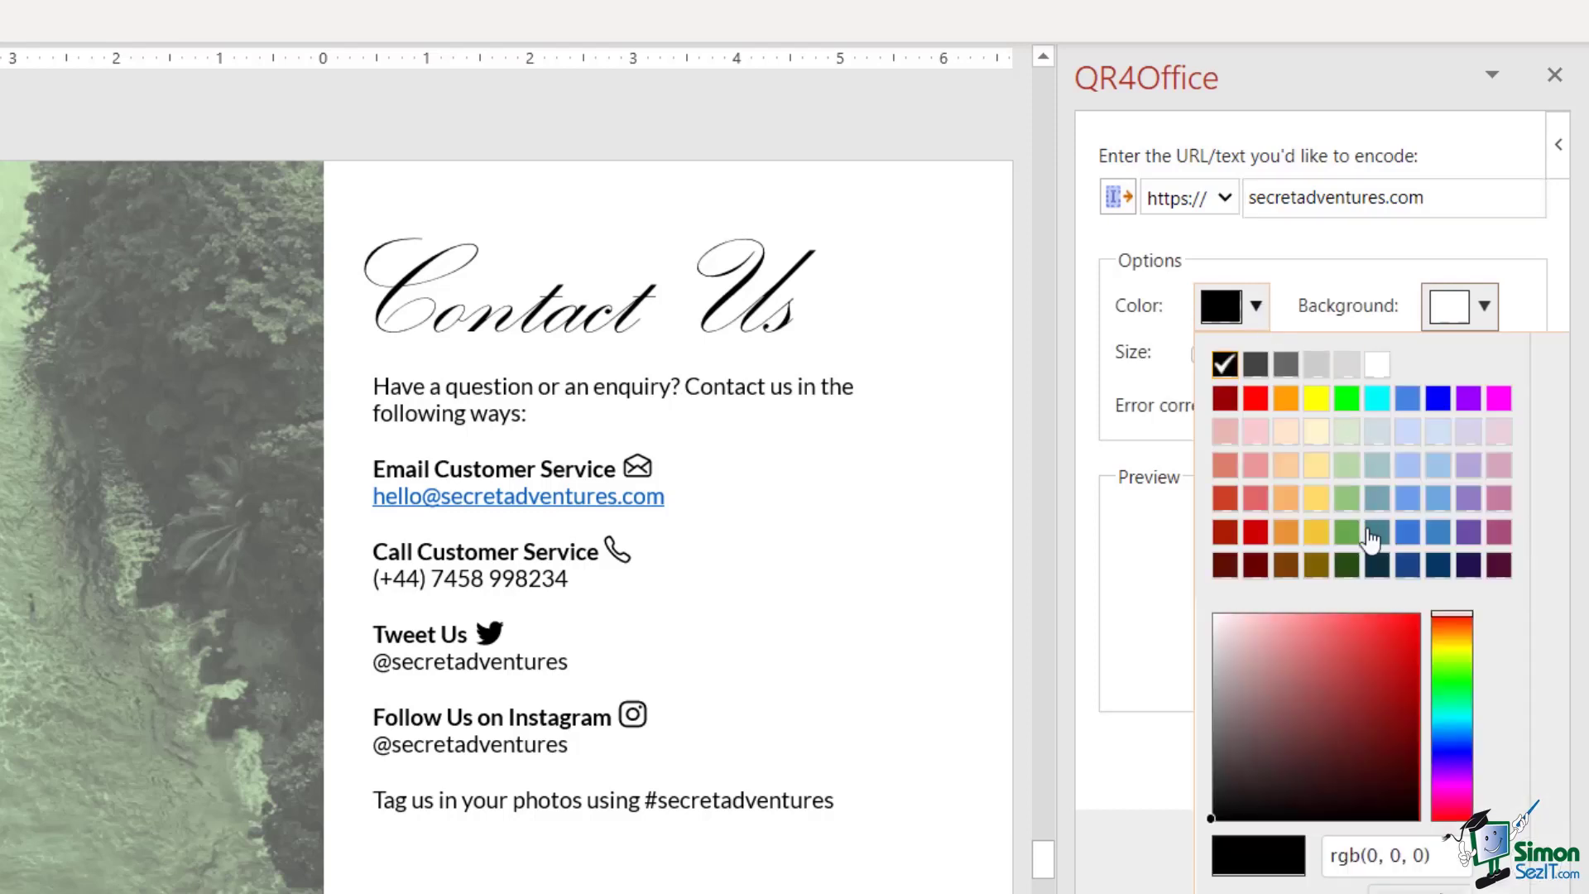
left_click(1349, 566)
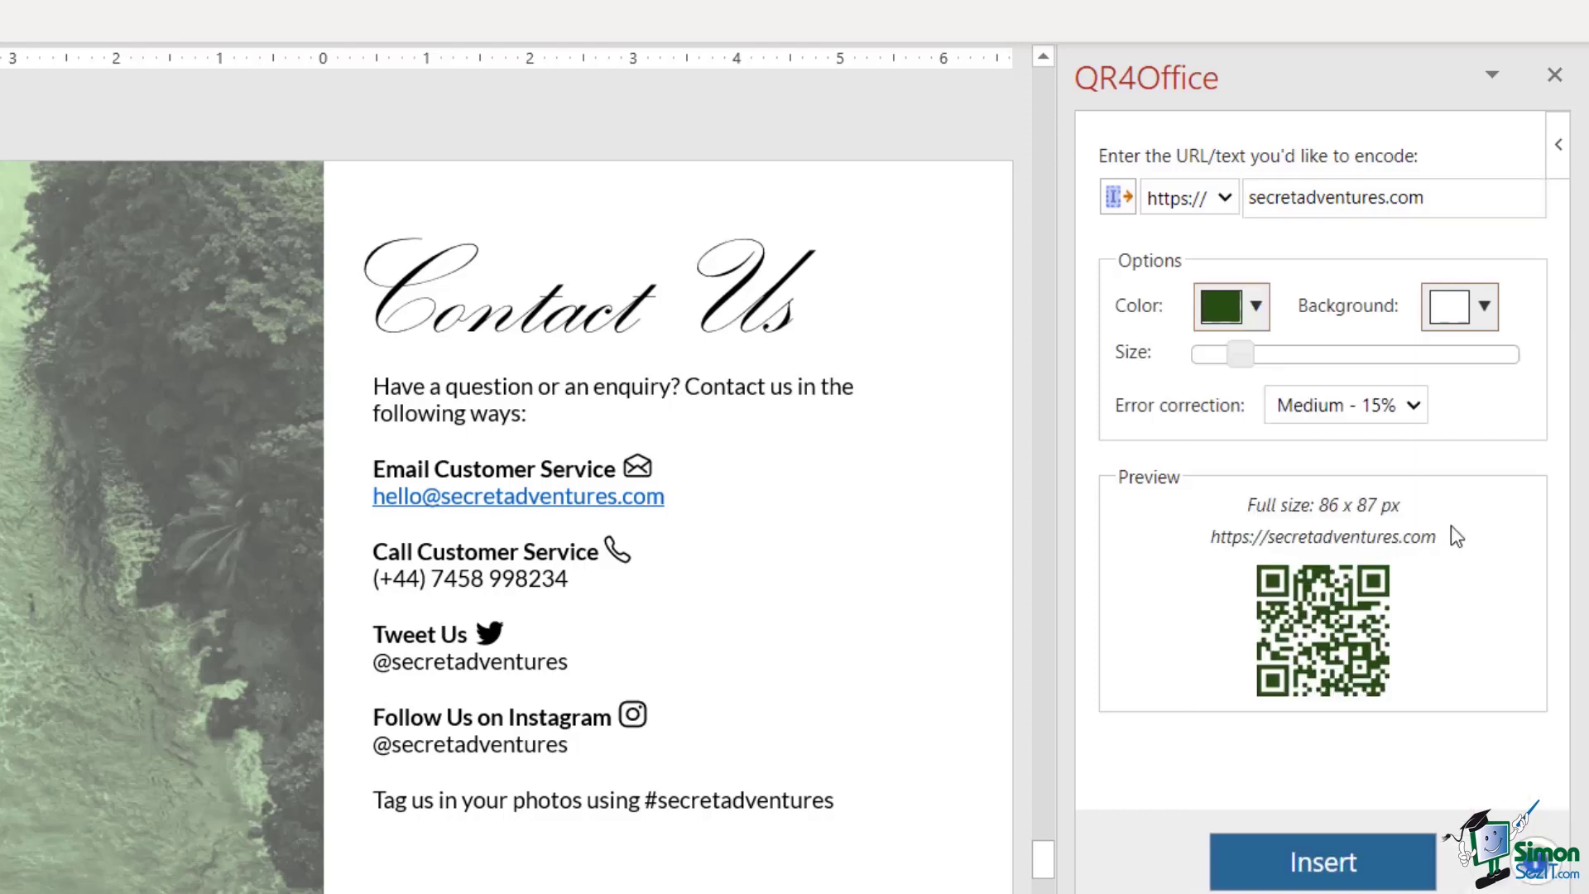
left_click(1484, 308)
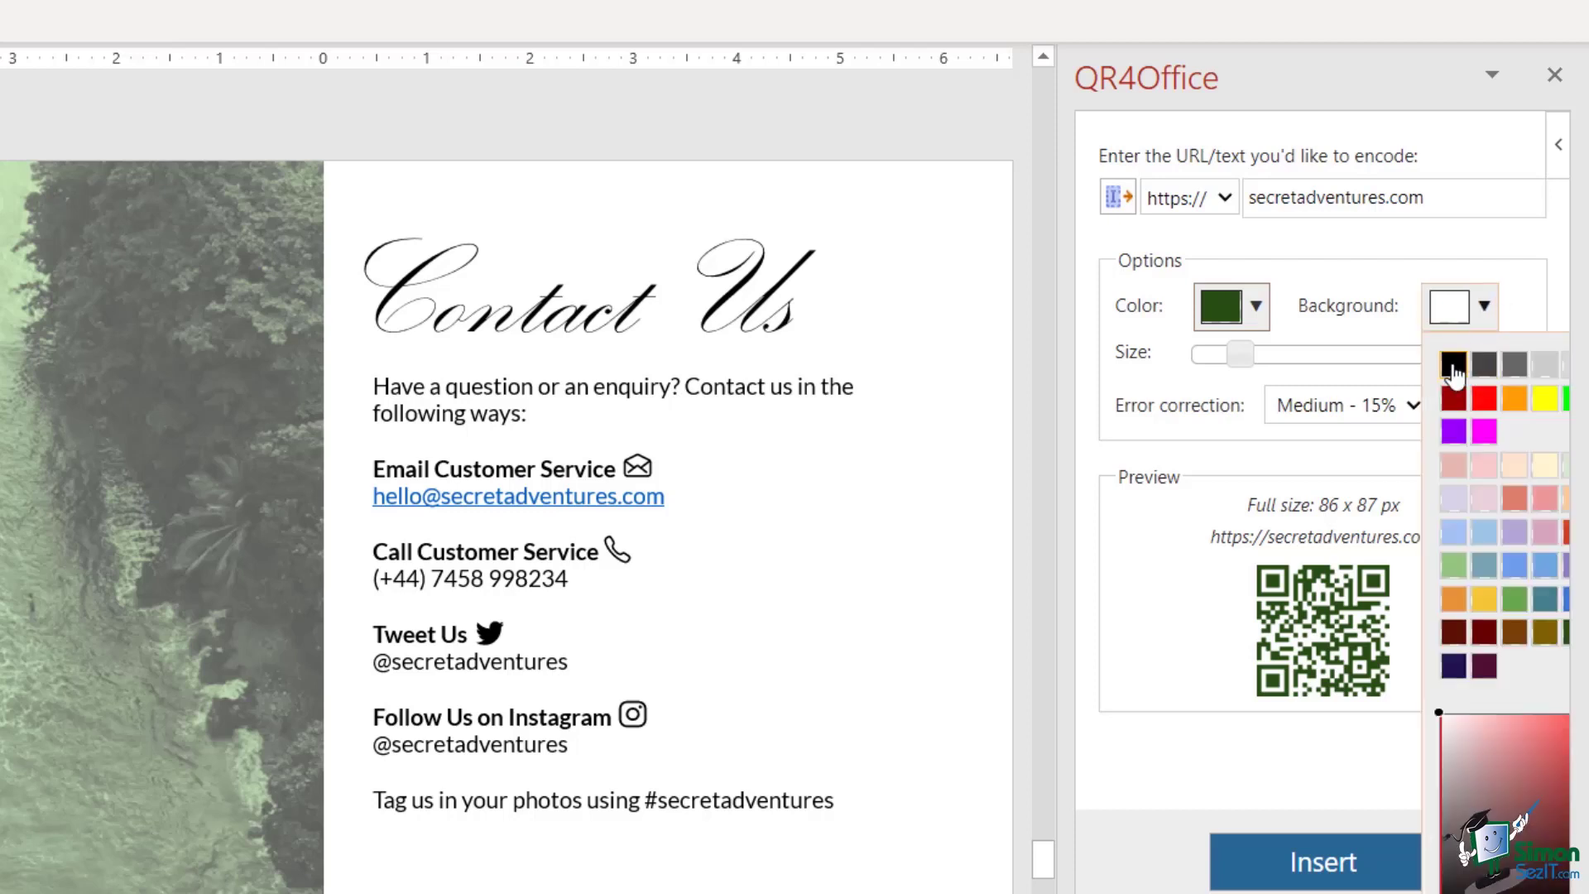
left_click(1450, 365)
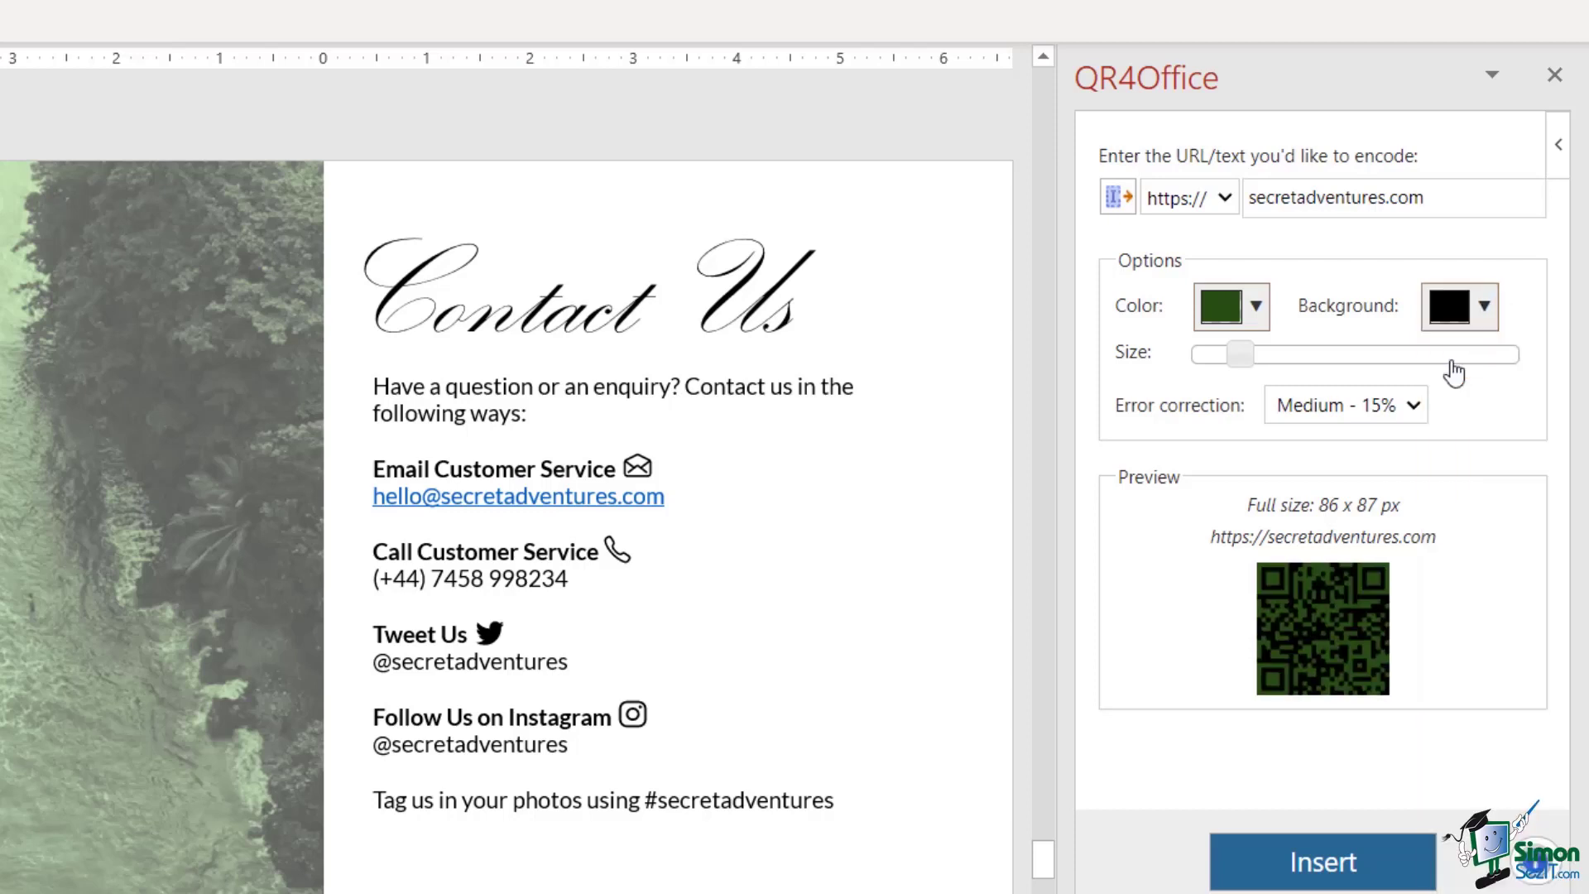
left_click(1482, 312)
left_click(1462, 148)
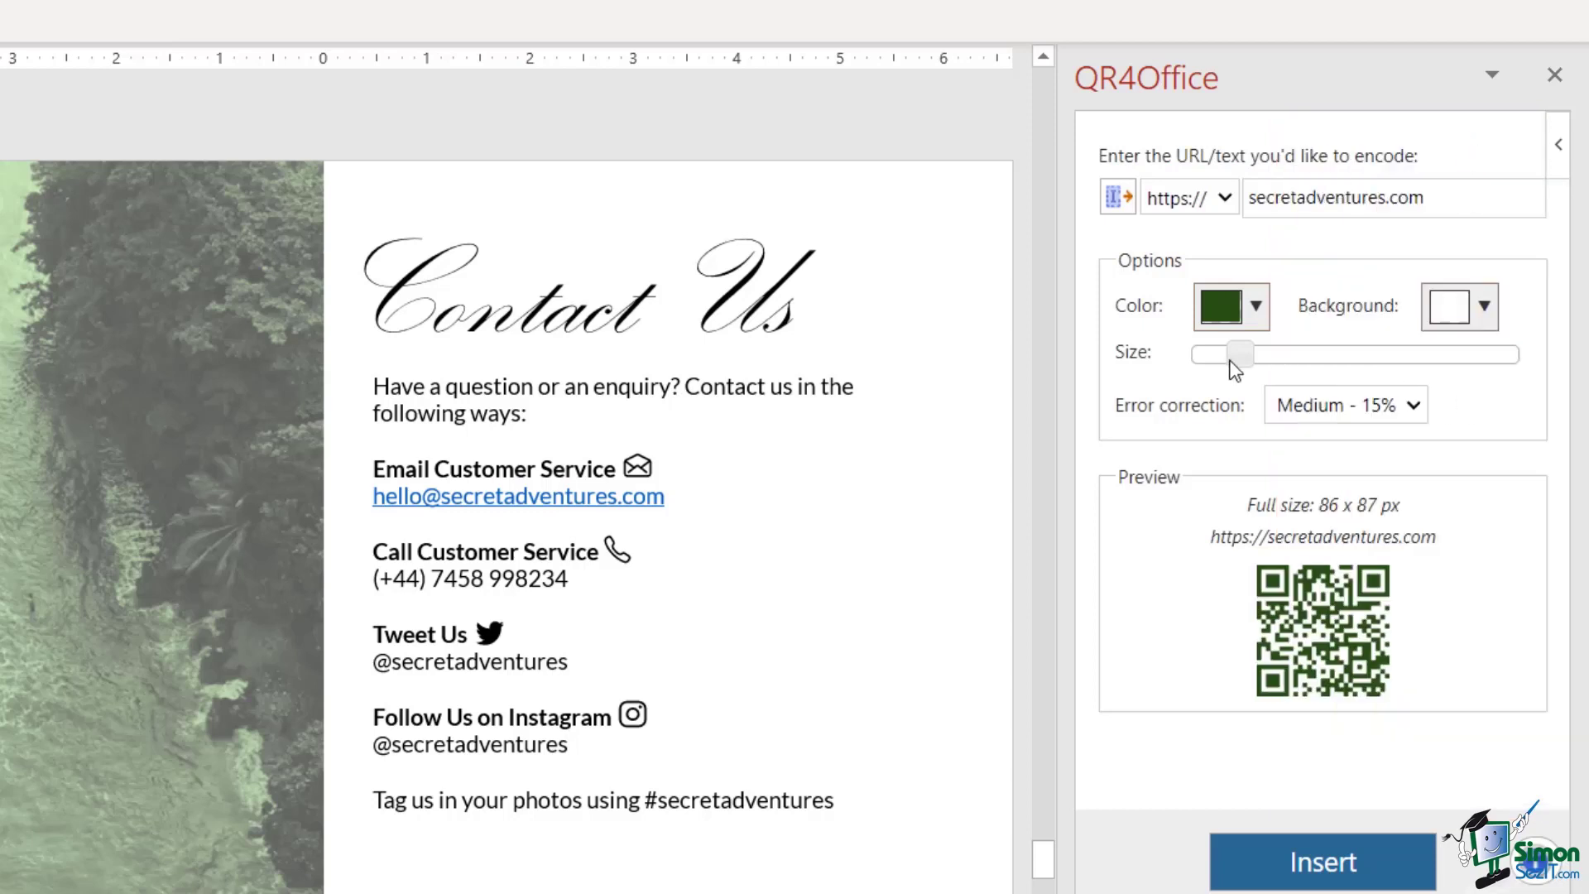
- Adjust the QR code size and keep error correction at Medium - 15%
mouse_move(1233, 363)
left_mouse_down()
mouse_move(1320, 360)
mouse_move(1234, 360)
left_mouse_up()
left_click(1416, 404)
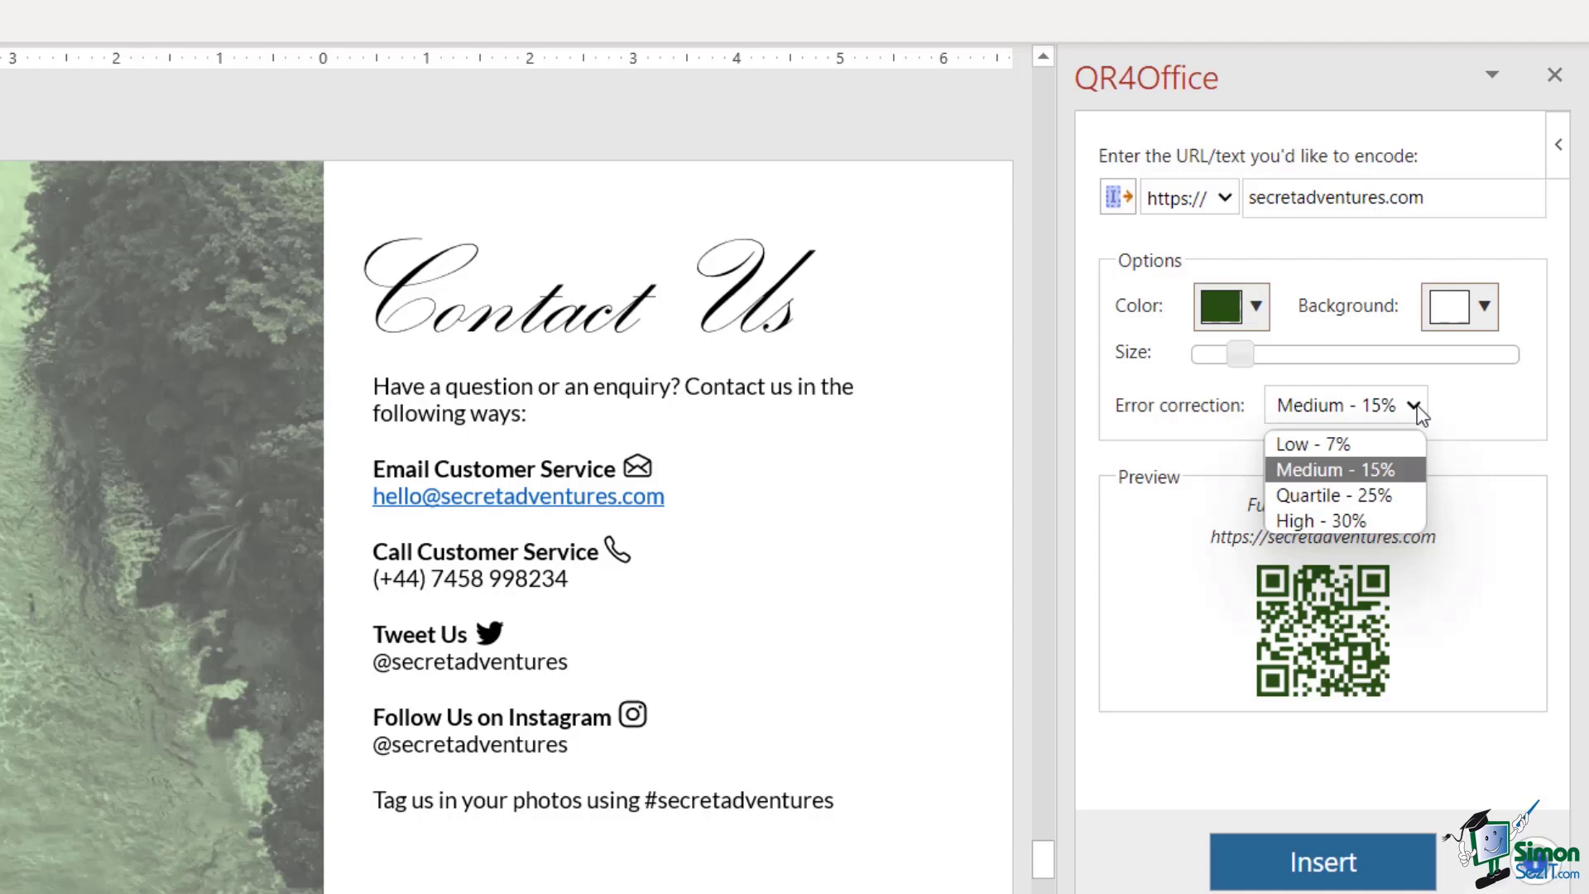
left_click(1388, 470)
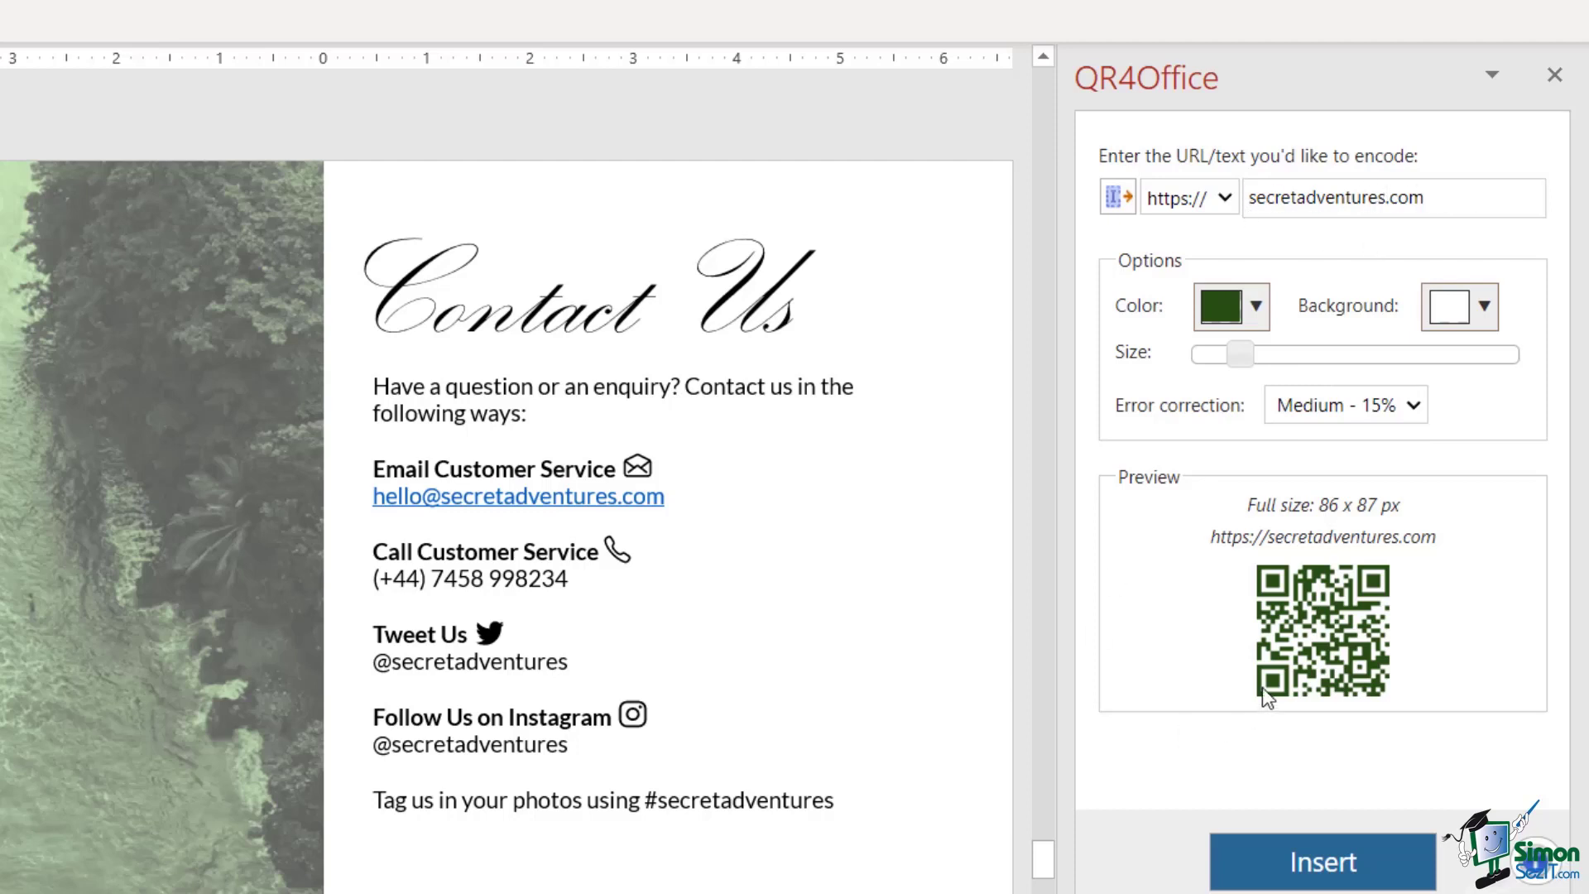
- Insert the green QR code onto the Contact Us slide and close the QR4Office panel
left_click(1345, 864)
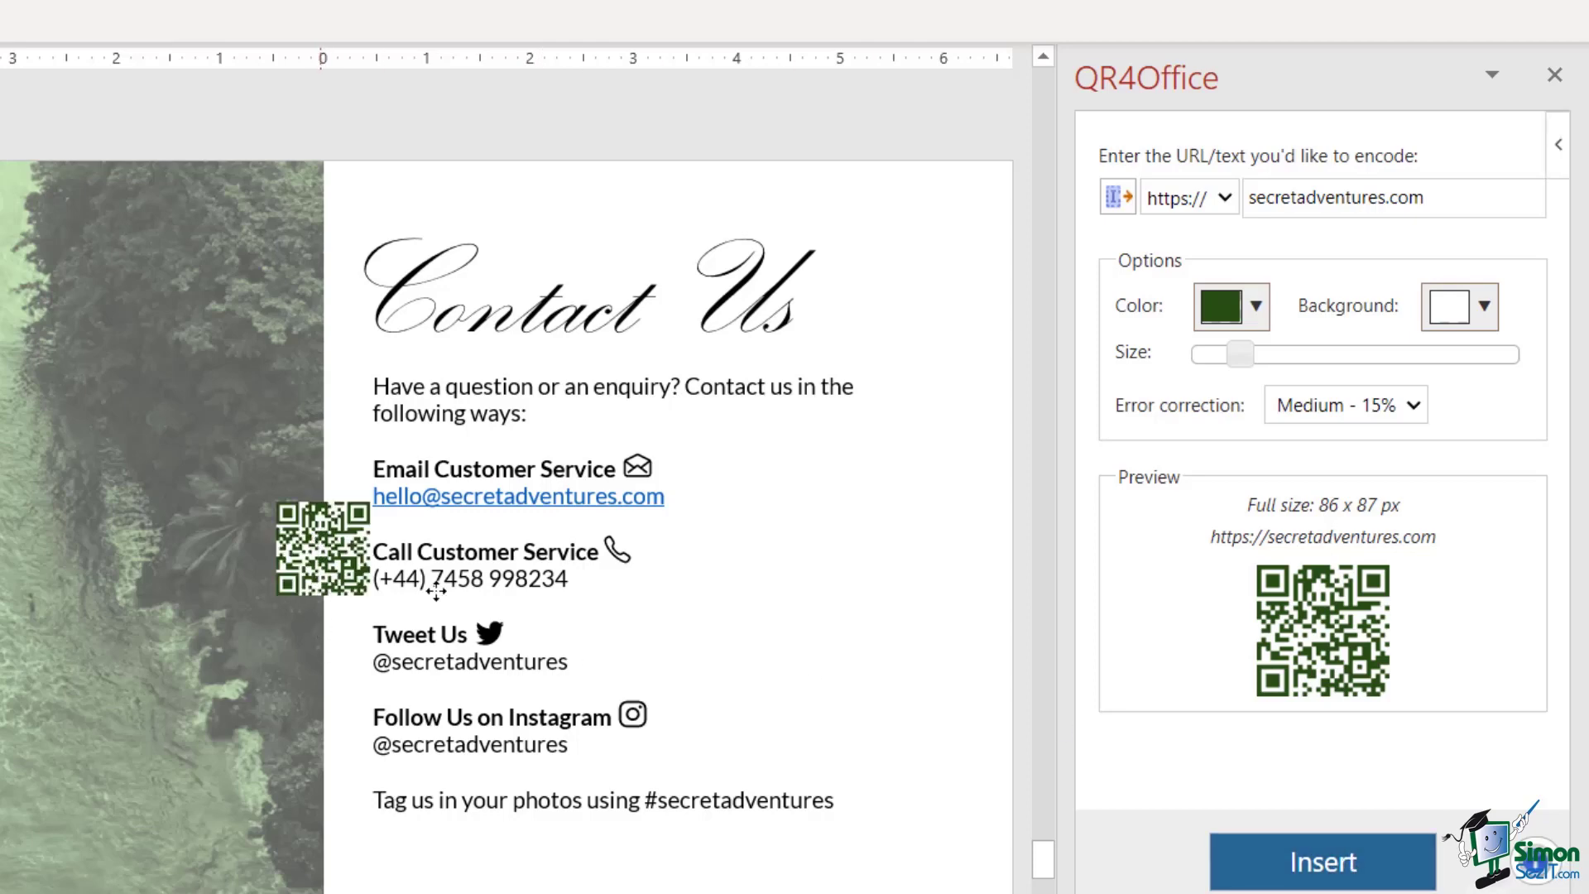
left_click_drag(321, 546, 977, 837)
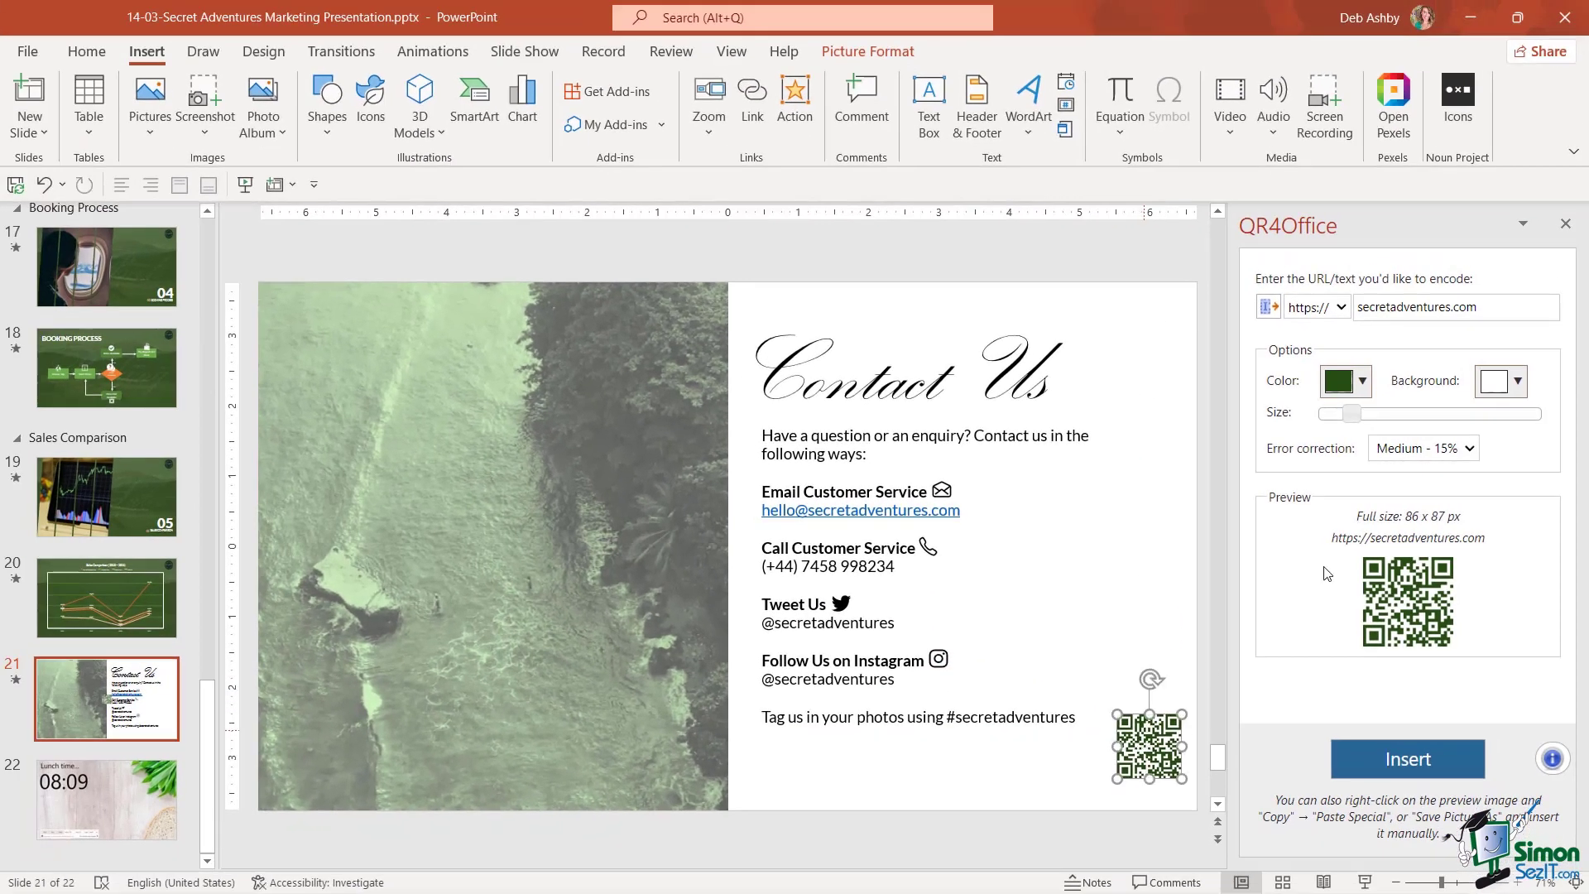
left_click(1565, 223)
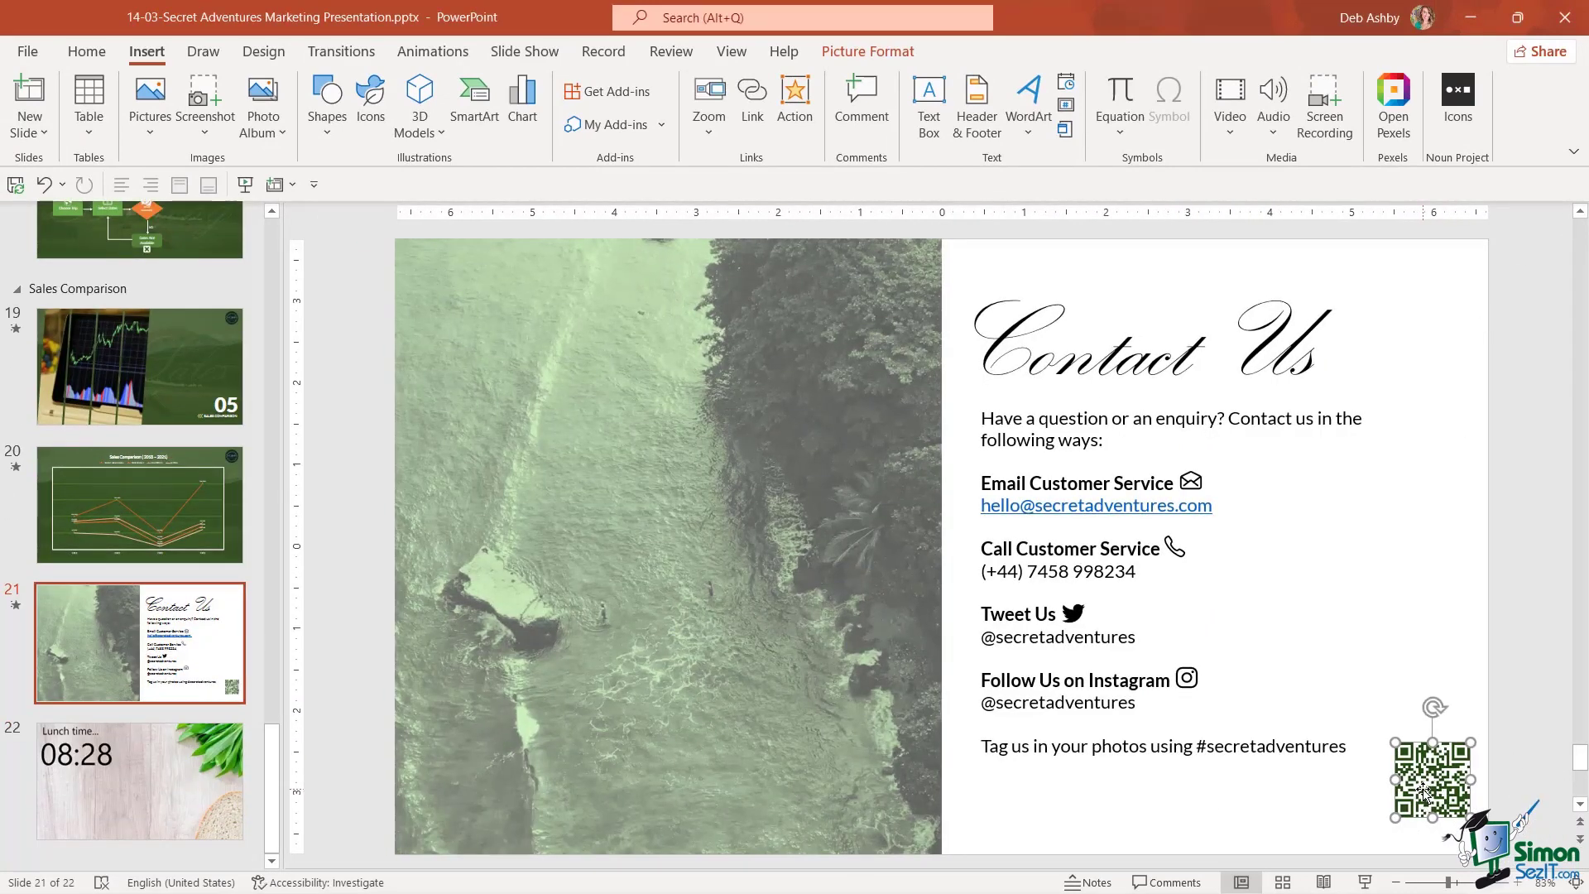
- Position the QR code in the slide's bottom-right corner and deselect it
left_click_drag(1422, 787, 1375, 739)
left_click_drag(1373, 736, 1417, 782)
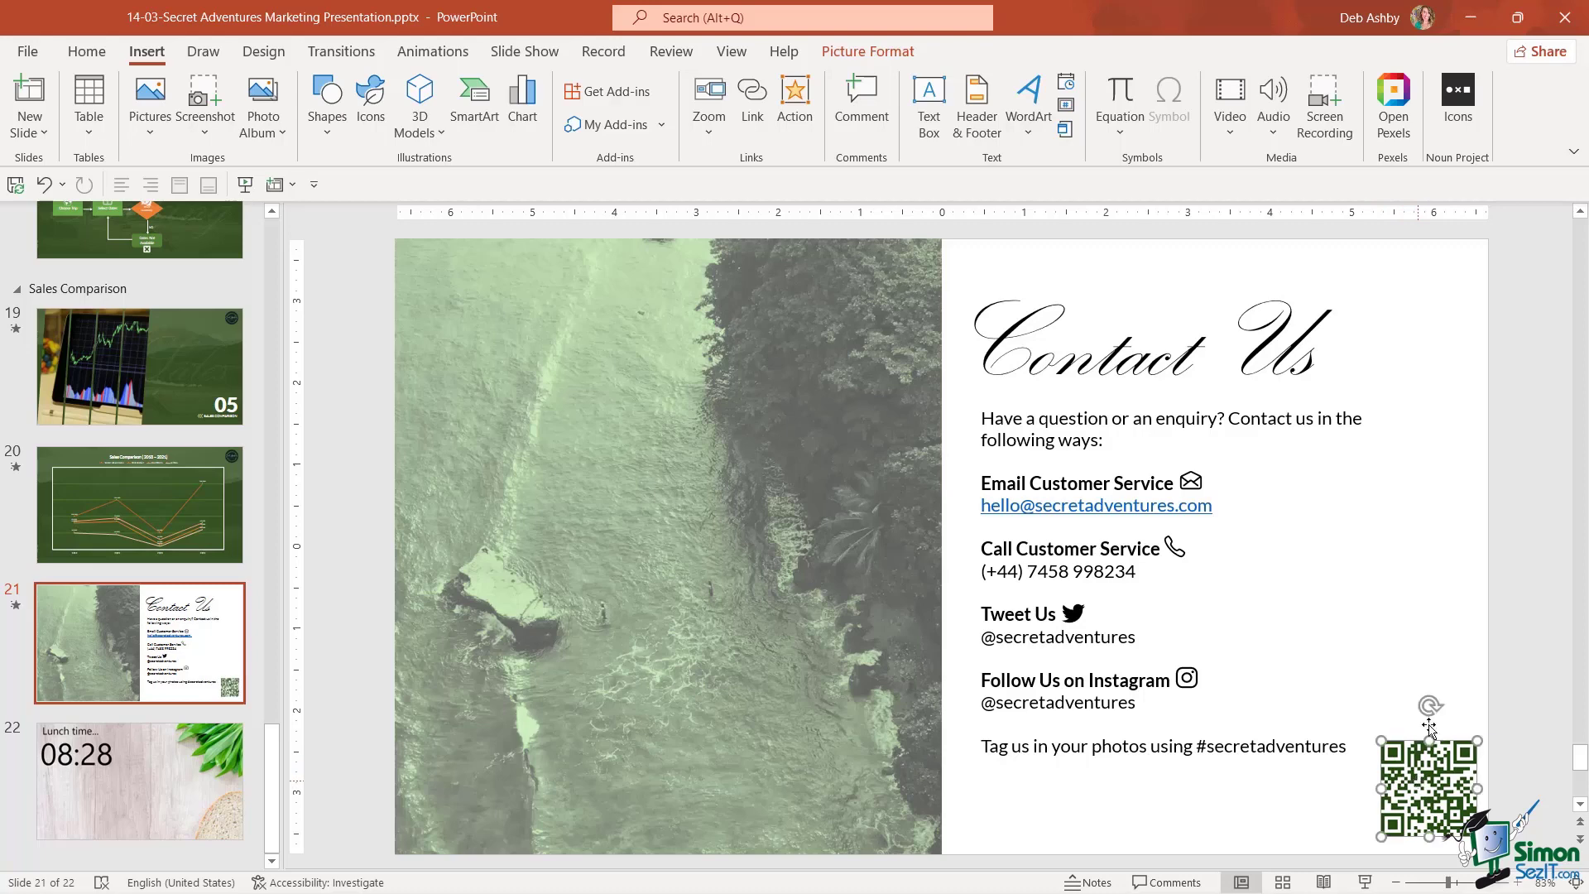
left_click(1424, 627)
left_click(1467, 610)
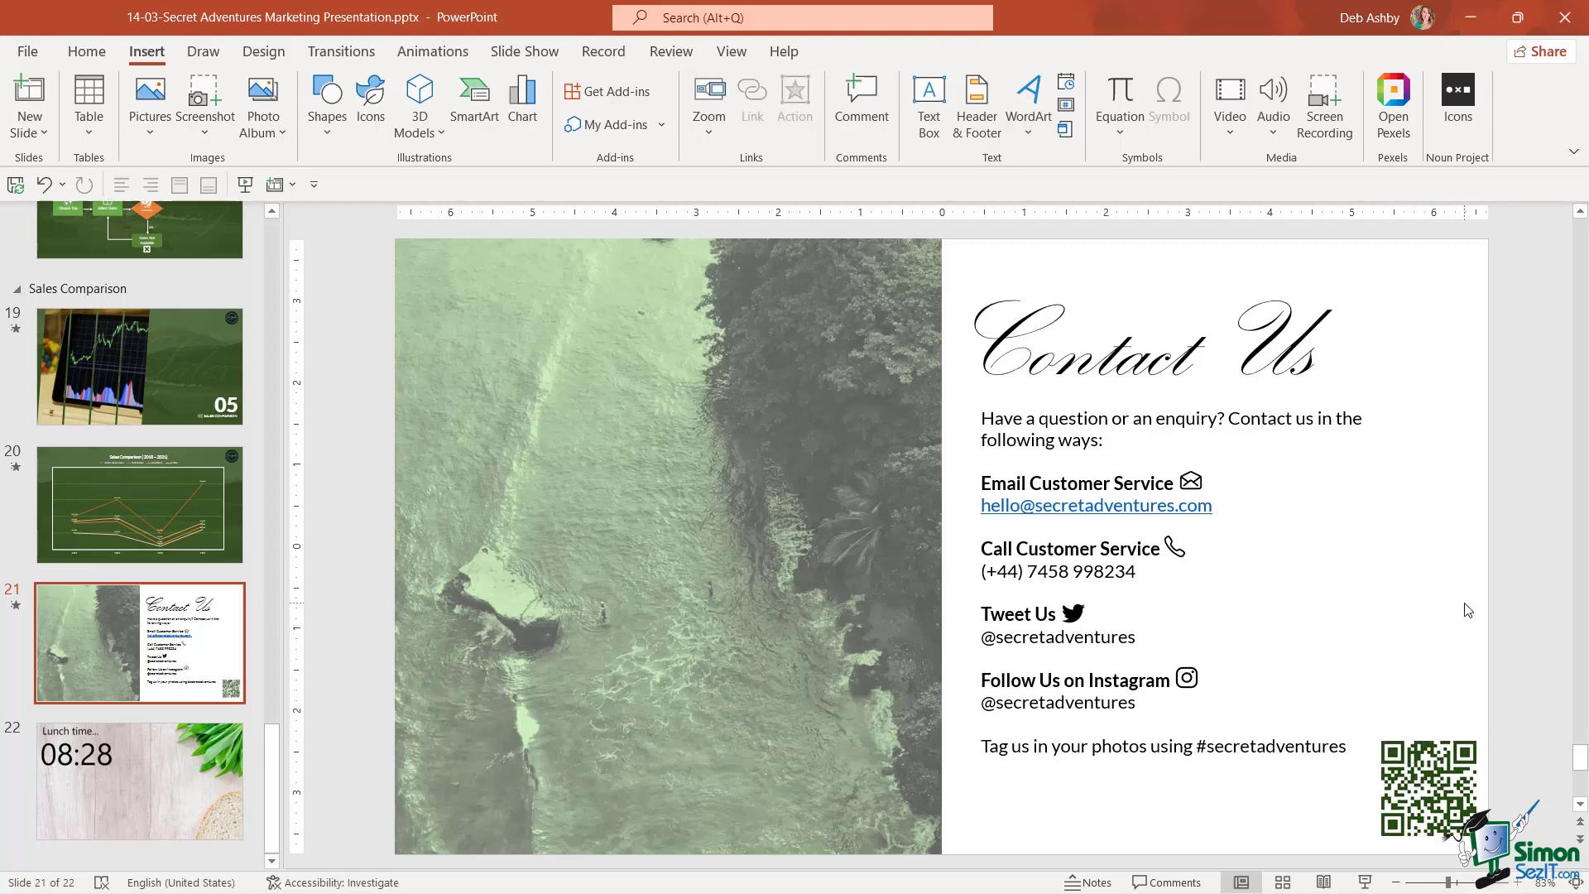